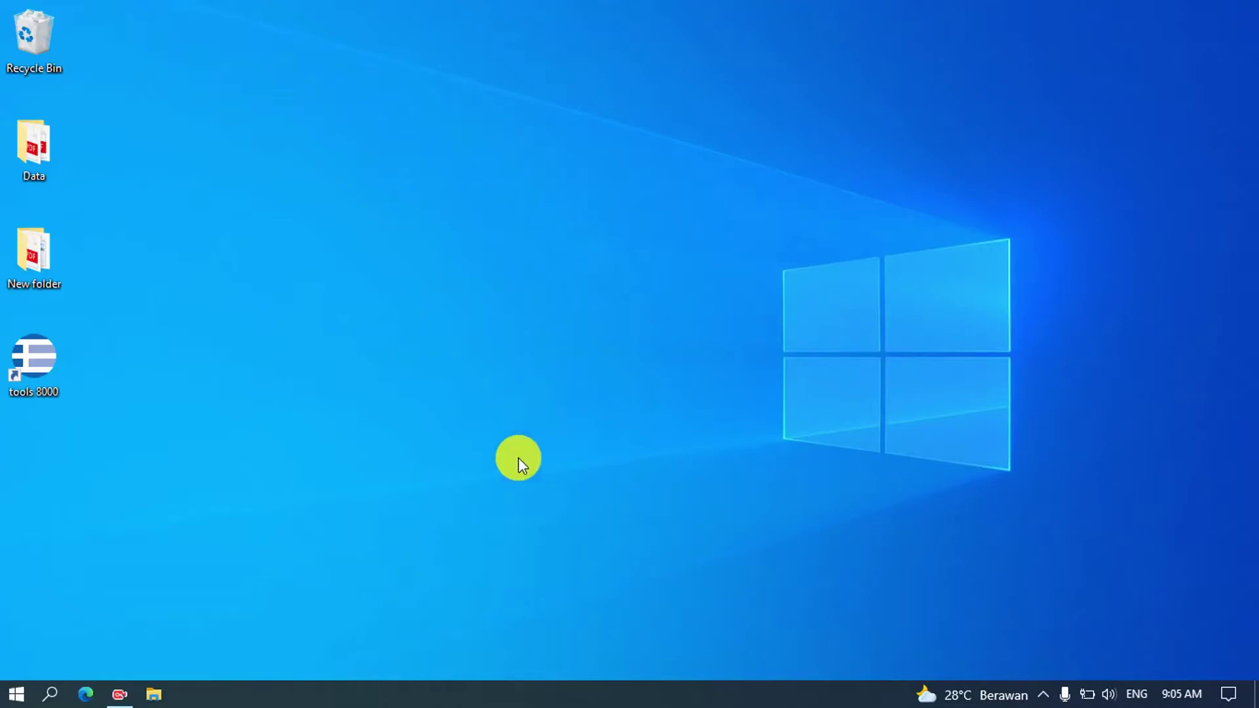
Step: Launch tools 8000 and read the customer data from the panel, declaring it not connected to other panels in a security network
double_click(50, 369)
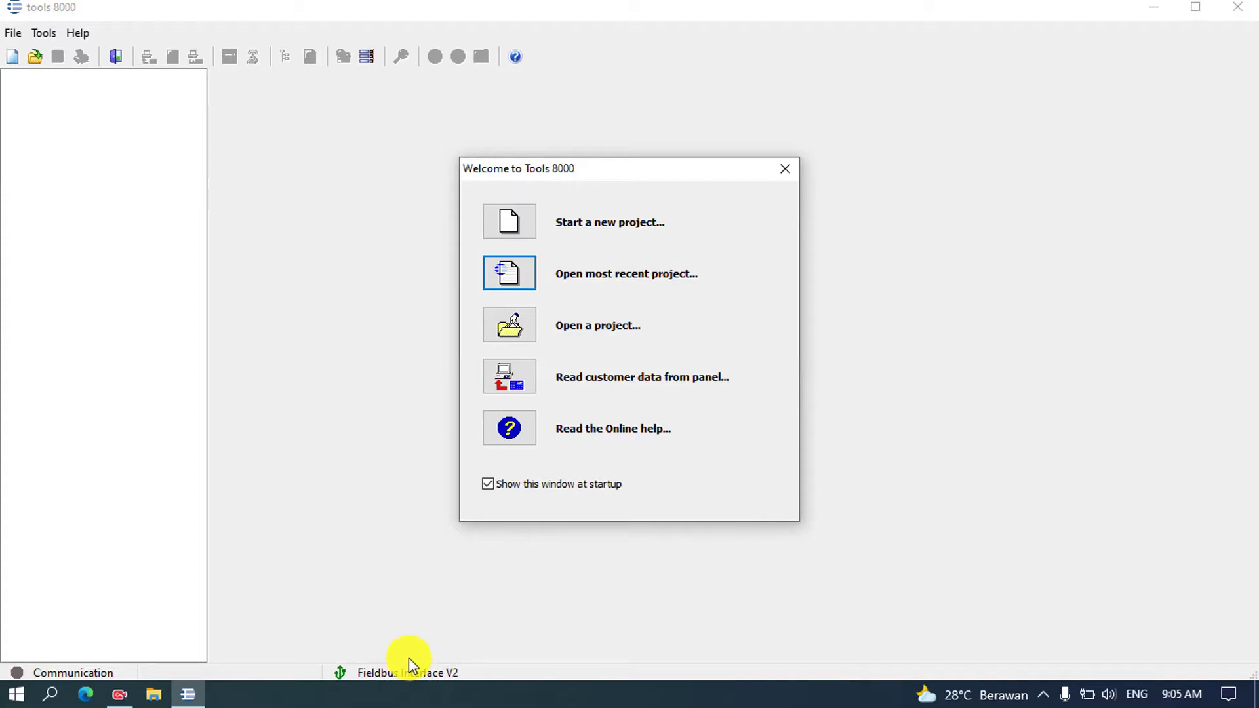
left_click(503, 379)
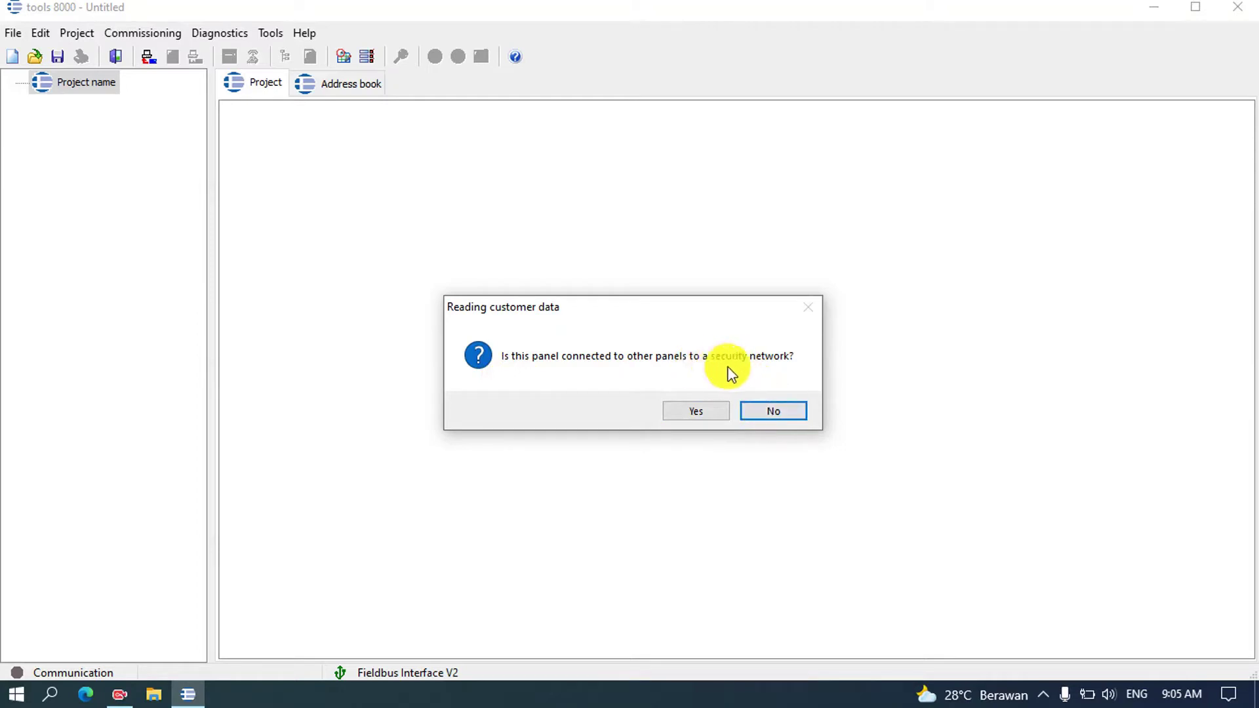
left_click(774, 411)
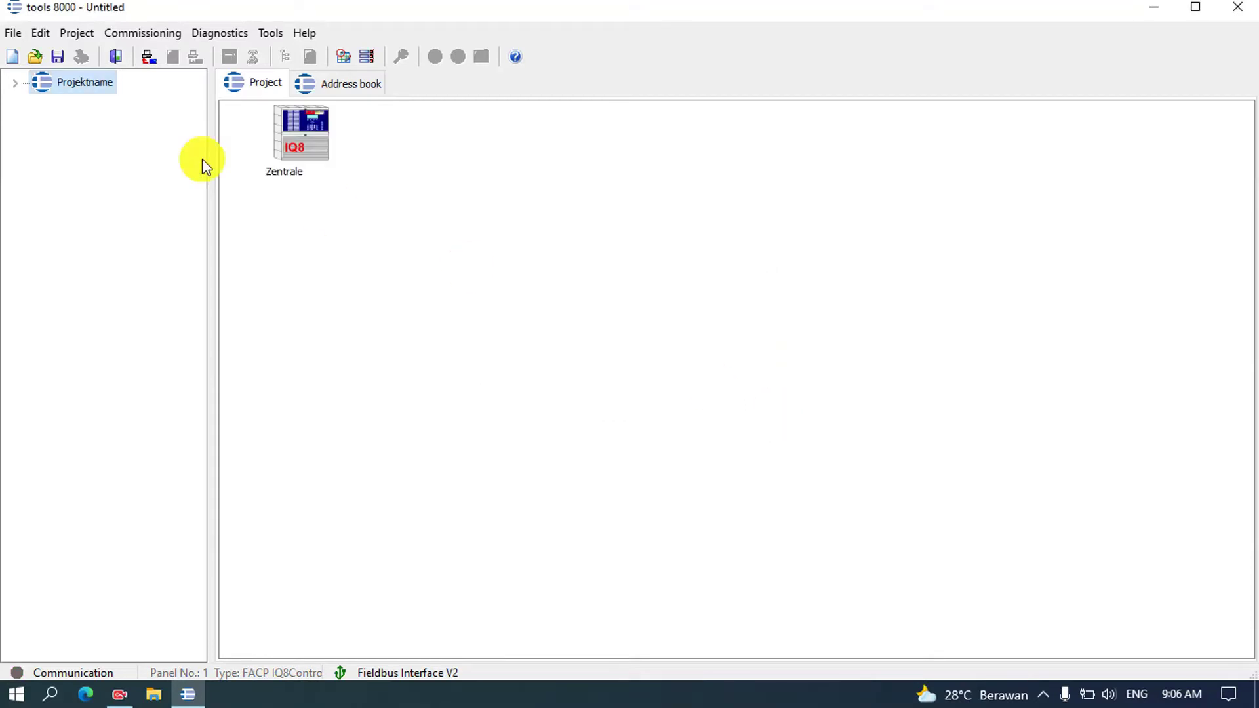
Step: Expand the project tree and open the configuration of the FACP IQ8Control-M panel
left_click(15, 83)
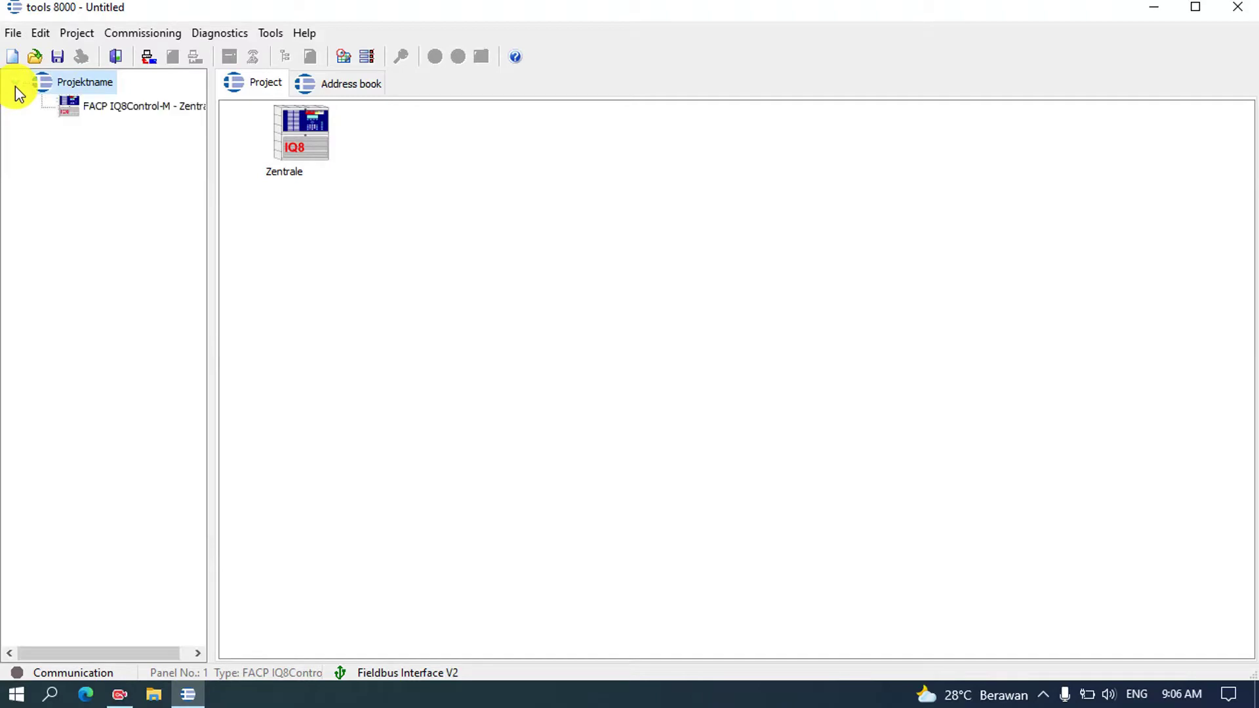
left_click(138, 112)
double_click(136, 110)
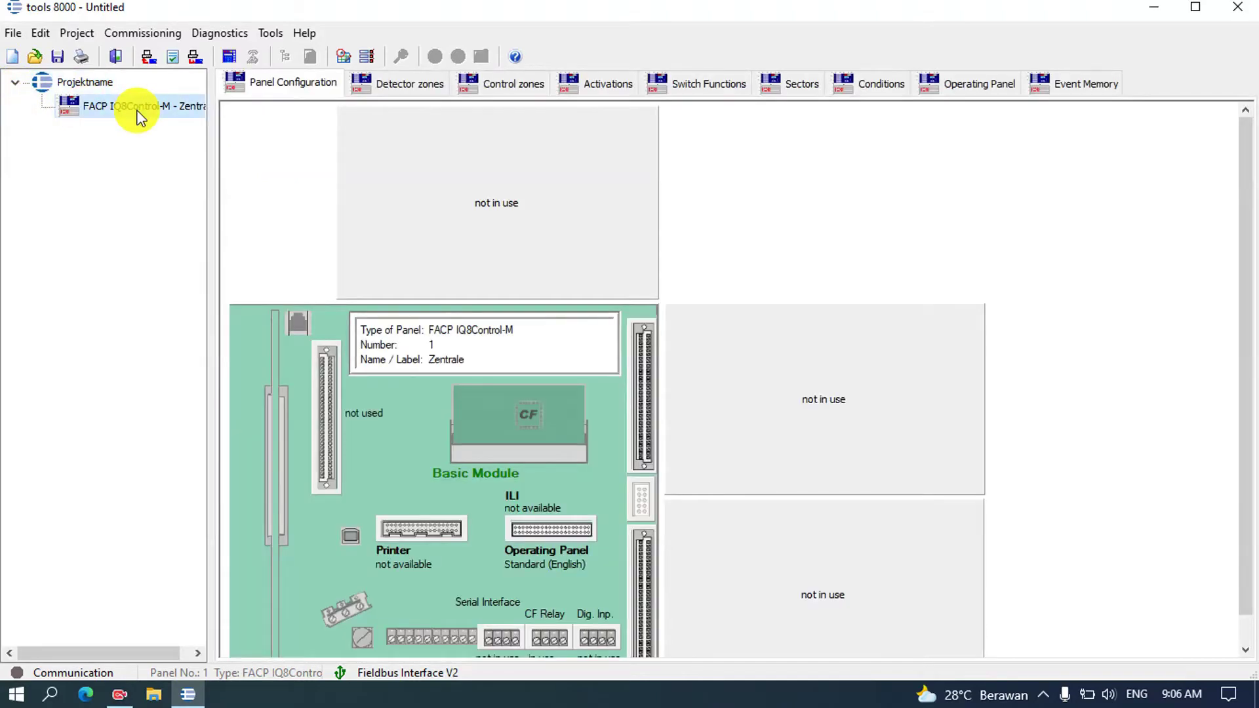
Step: Set the name/label in the project settings to "Gedung ABC"
left_click(79, 34)
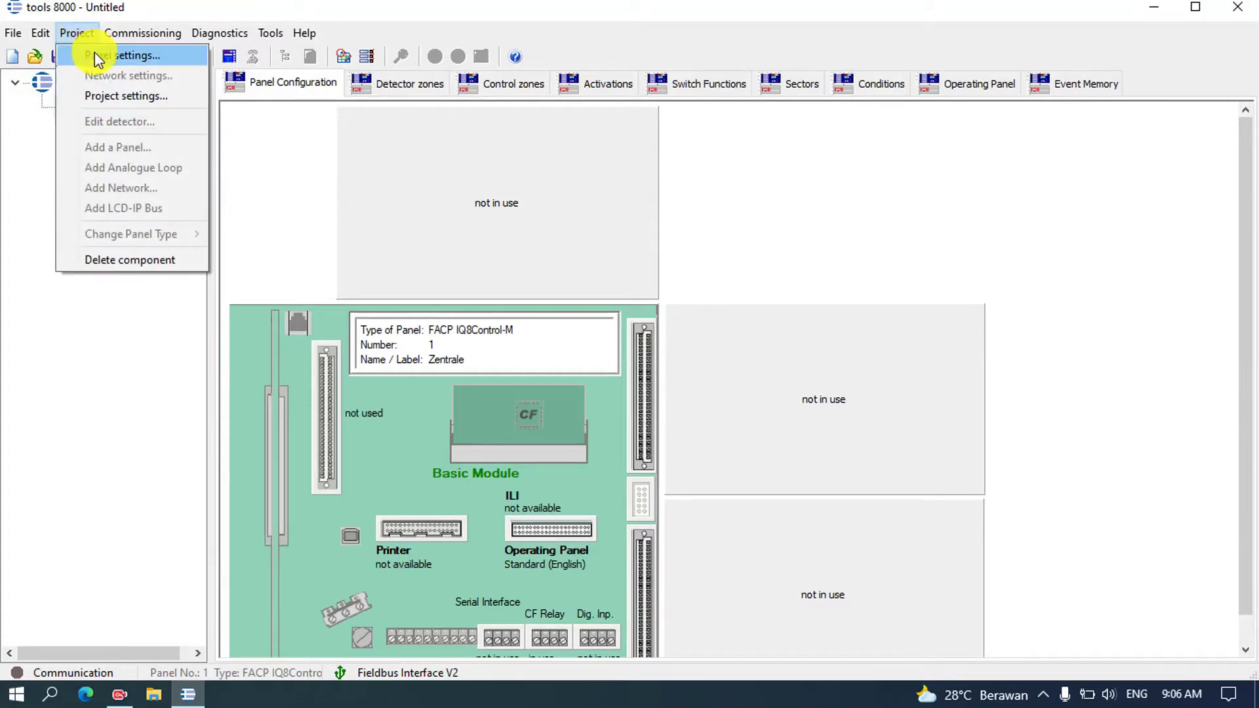
left_click(111, 95)
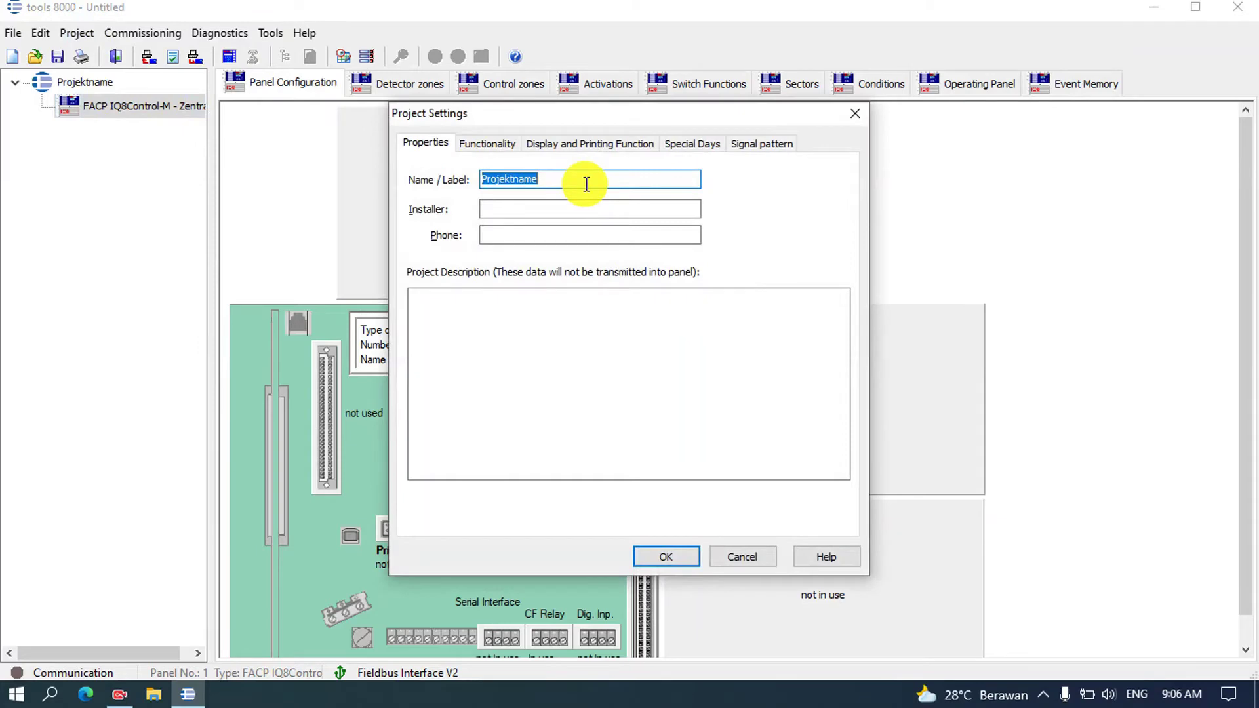
type("Fi")
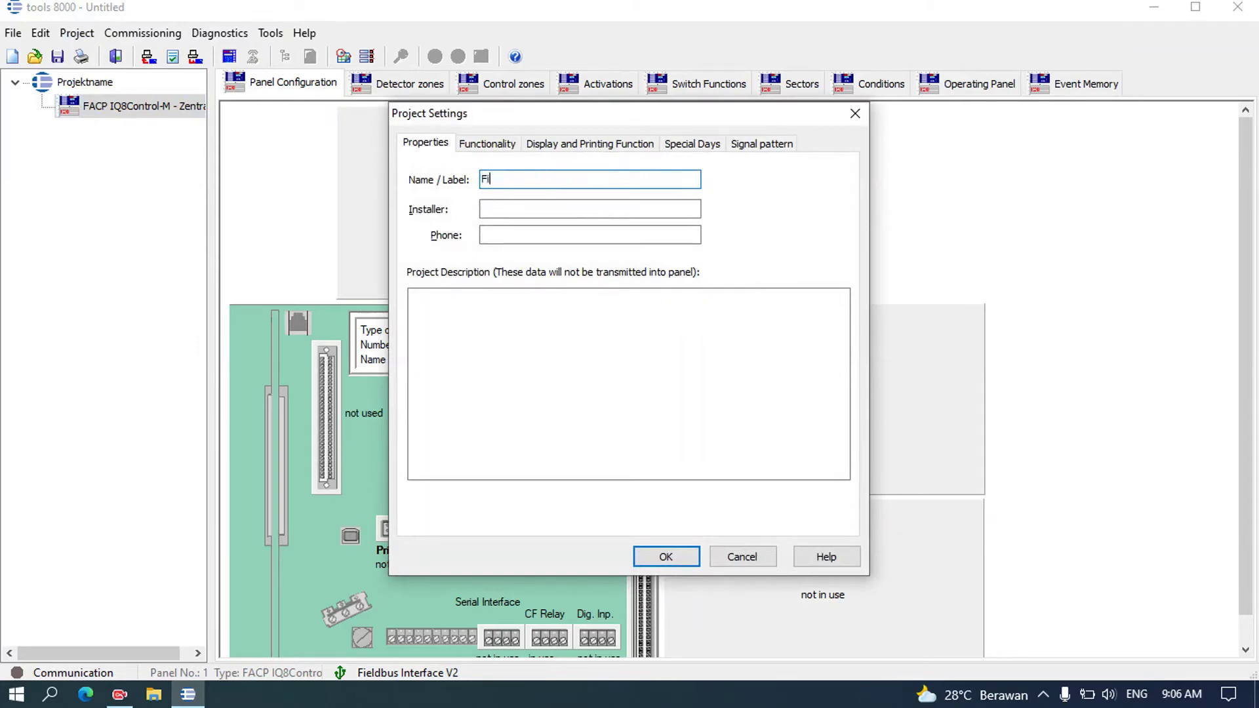
key("BackSpace")
key("BackSpace")
type("Gedung ABC")
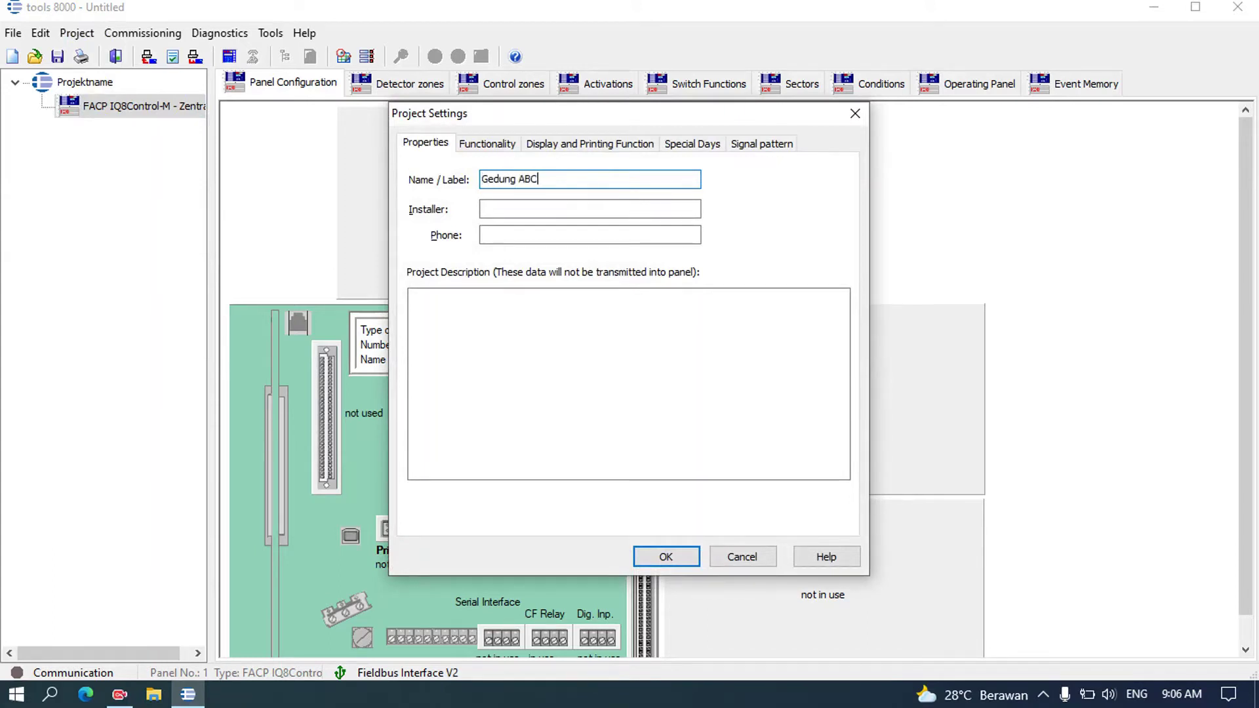
Step: Review the installer fields, functionality, display, special days and signal pattern settings, and apply the project settings to all panels
left_click(500, 208)
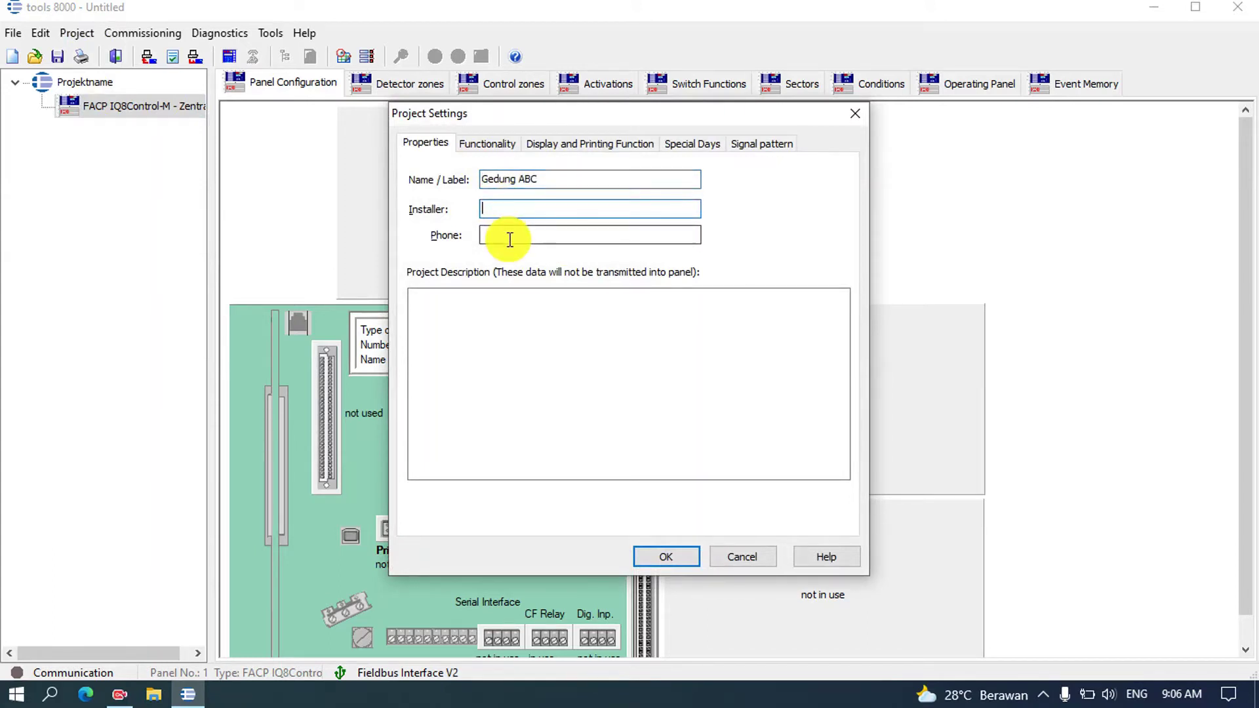
left_click(509, 236)
left_click(520, 206)
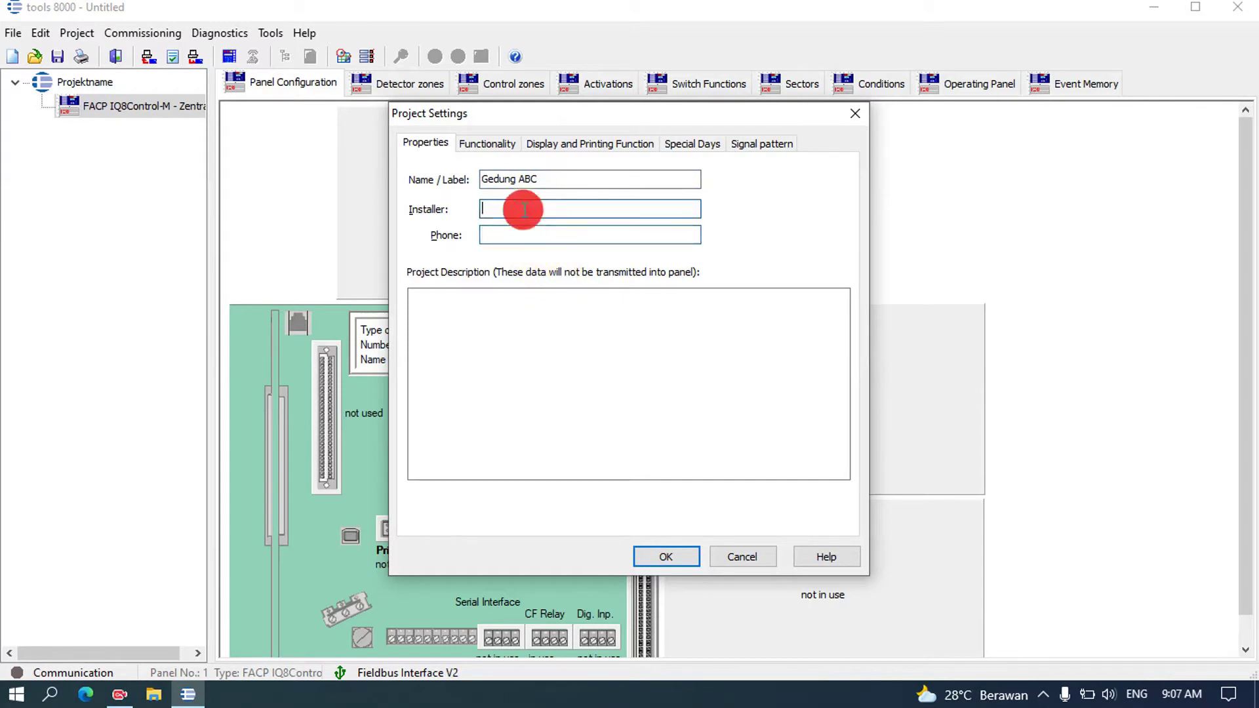
left_click(518, 231)
left_click(497, 144)
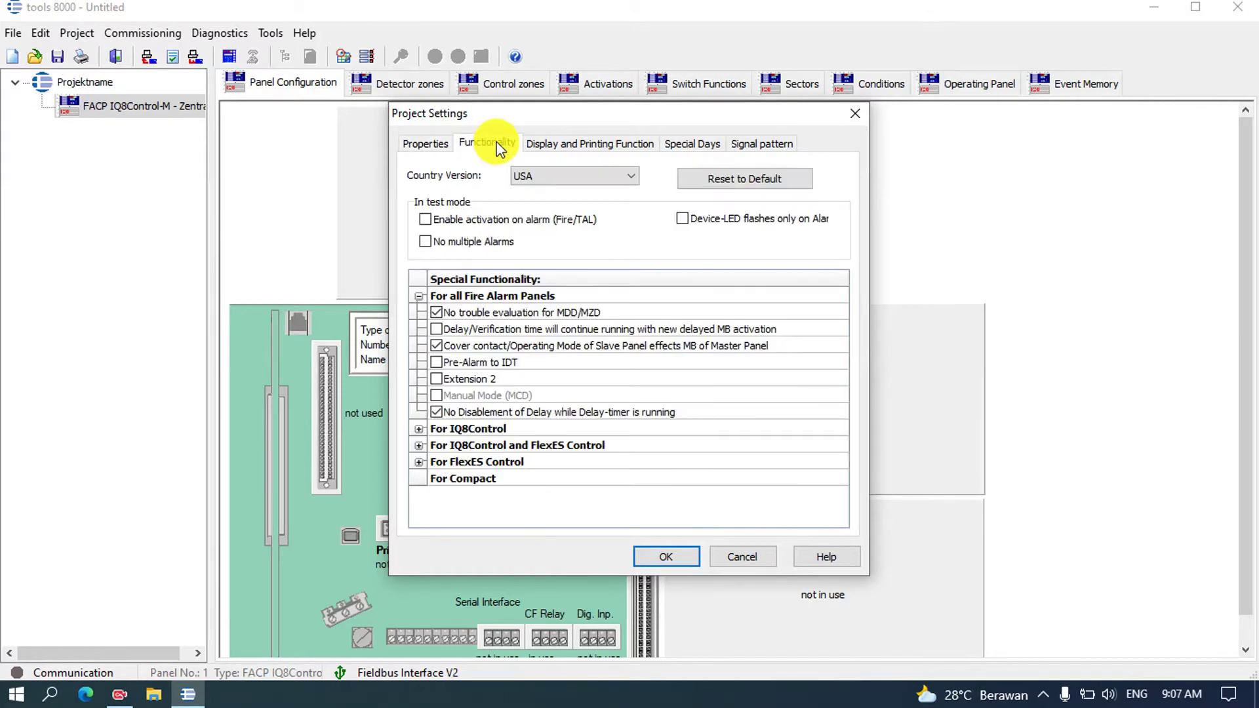
left_click(604, 148)
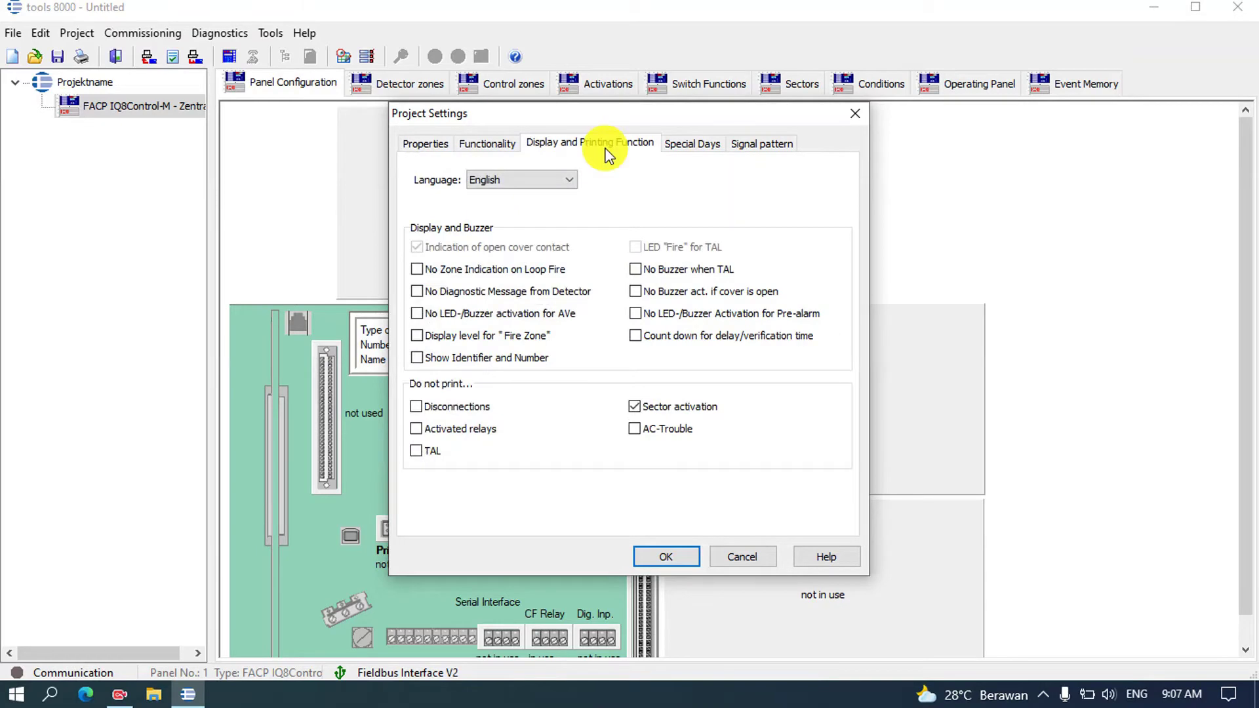
left_click(685, 145)
left_click(744, 146)
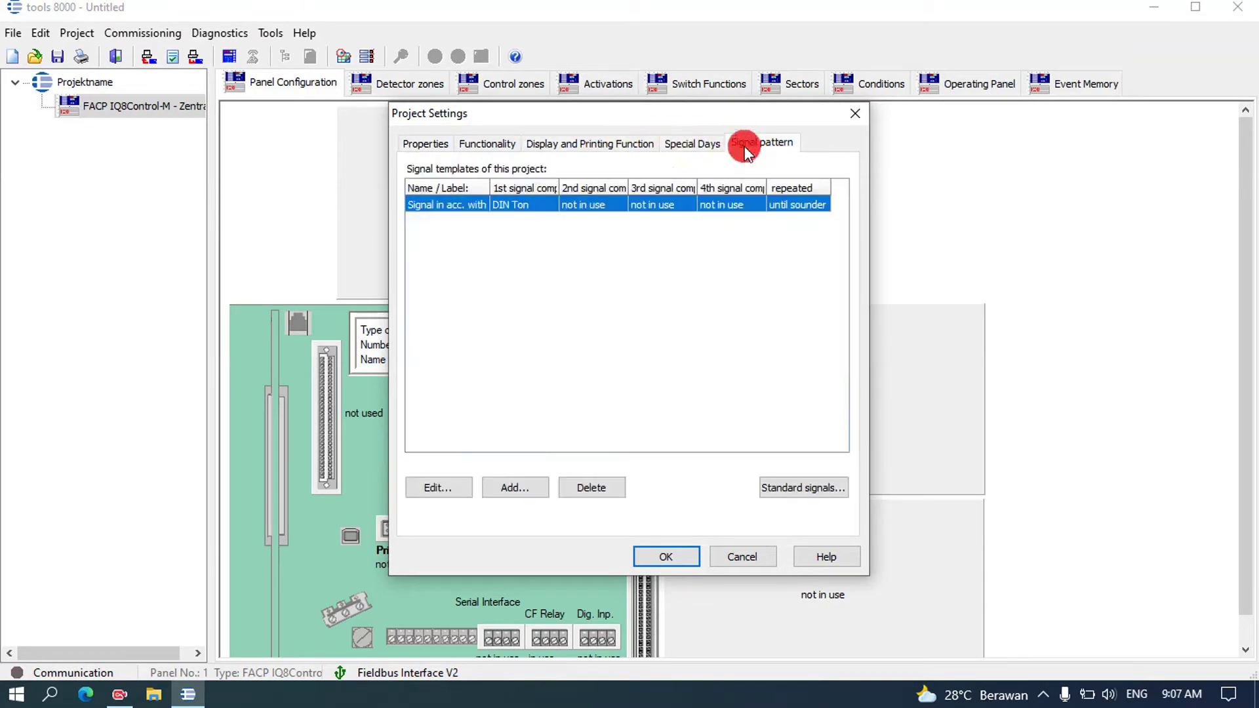
left_click(661, 561)
left_click(696, 431)
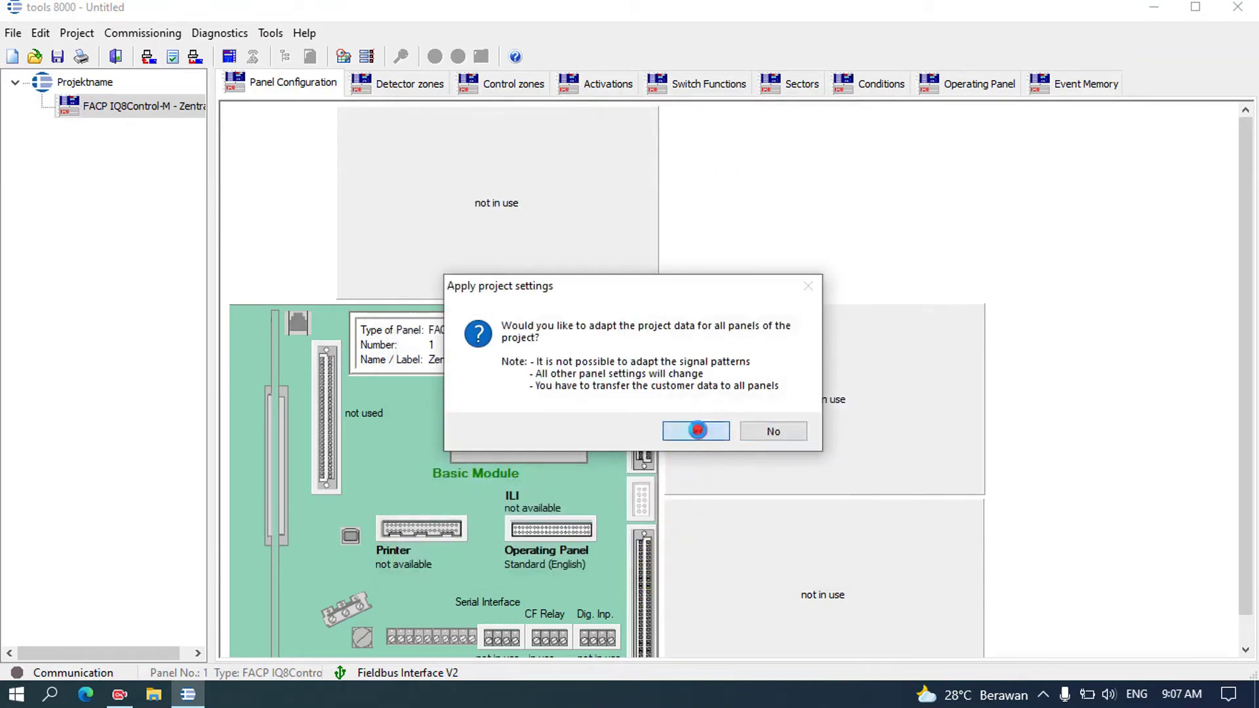
Step: Set the name/label in the panel settings to "Fire Alarm Gedung ABC"
left_click(78, 33)
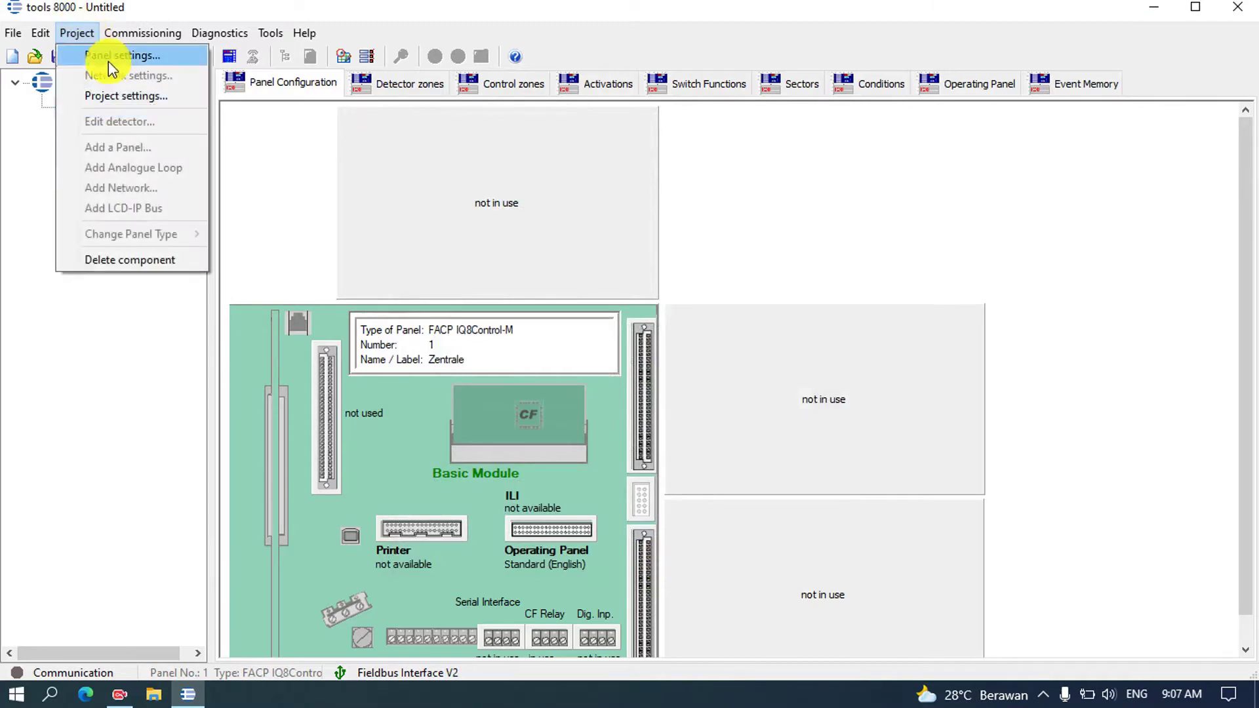
left_click(111, 62)
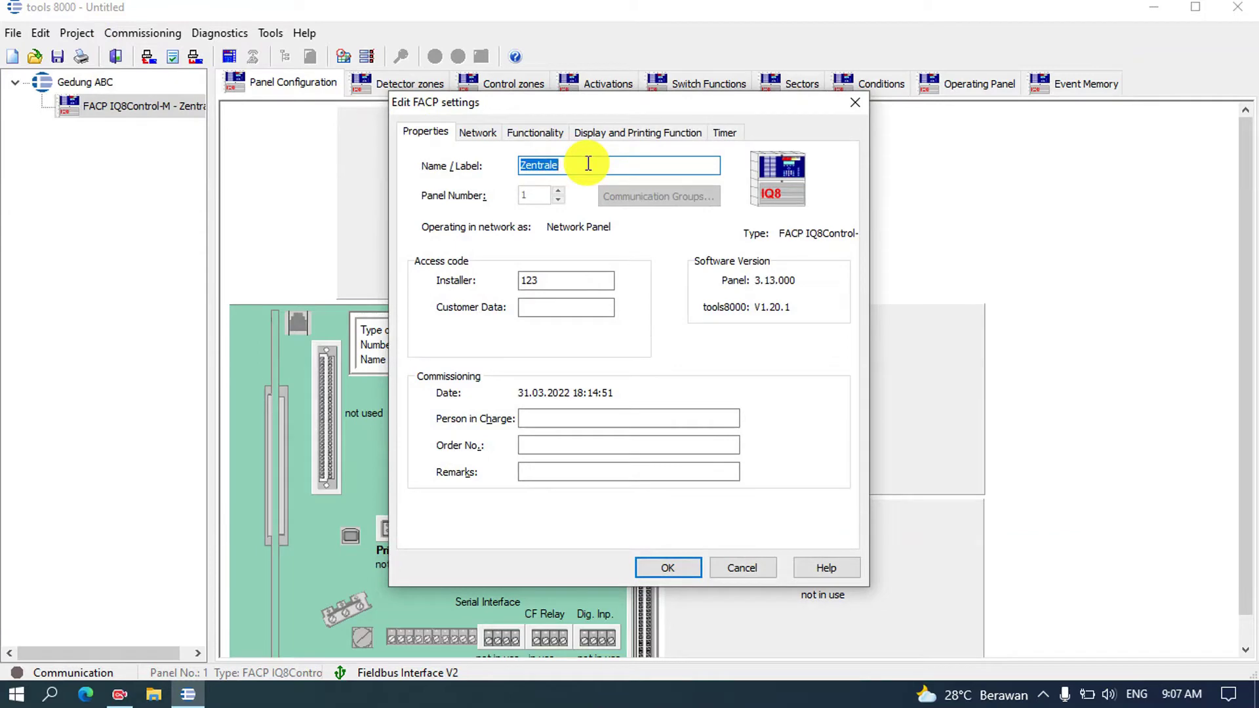
type("Fire A")
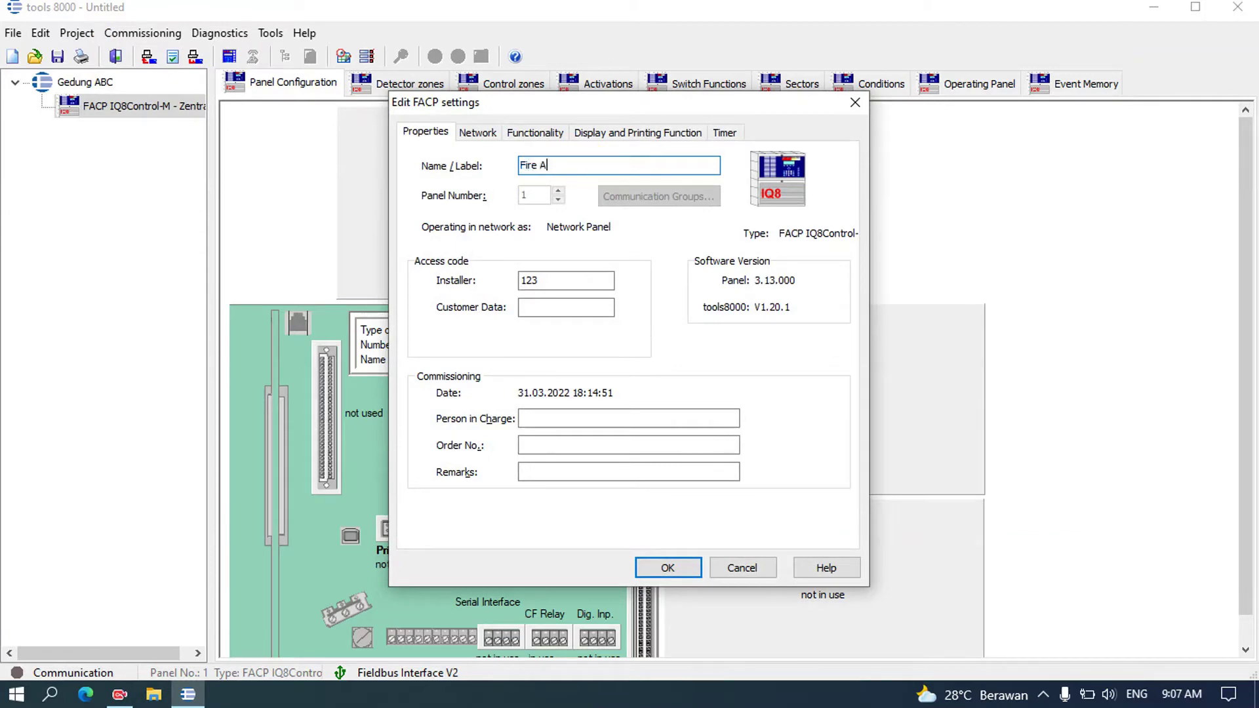
type("lrm")
key("BackSpace")
key("BackSpace")
key("BackSpace")
type("arm Gedung ABC")
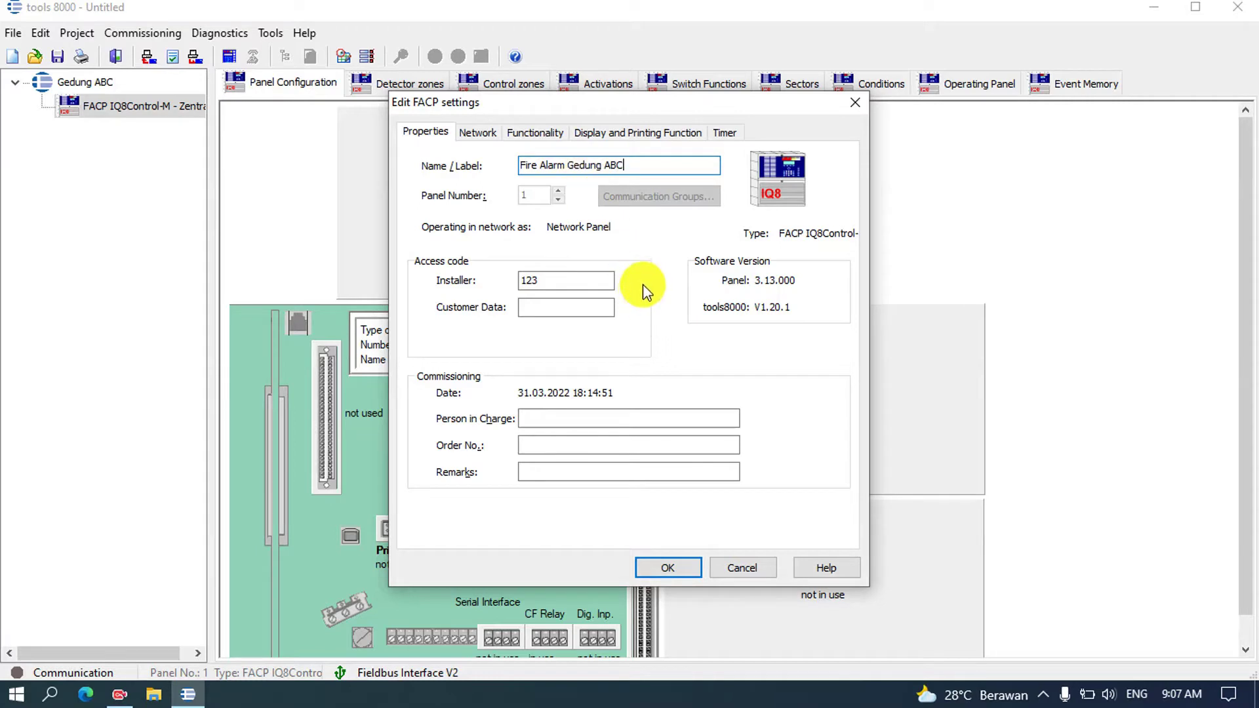
left_click(552, 284)
left_click_drag(552, 284, 506, 280)
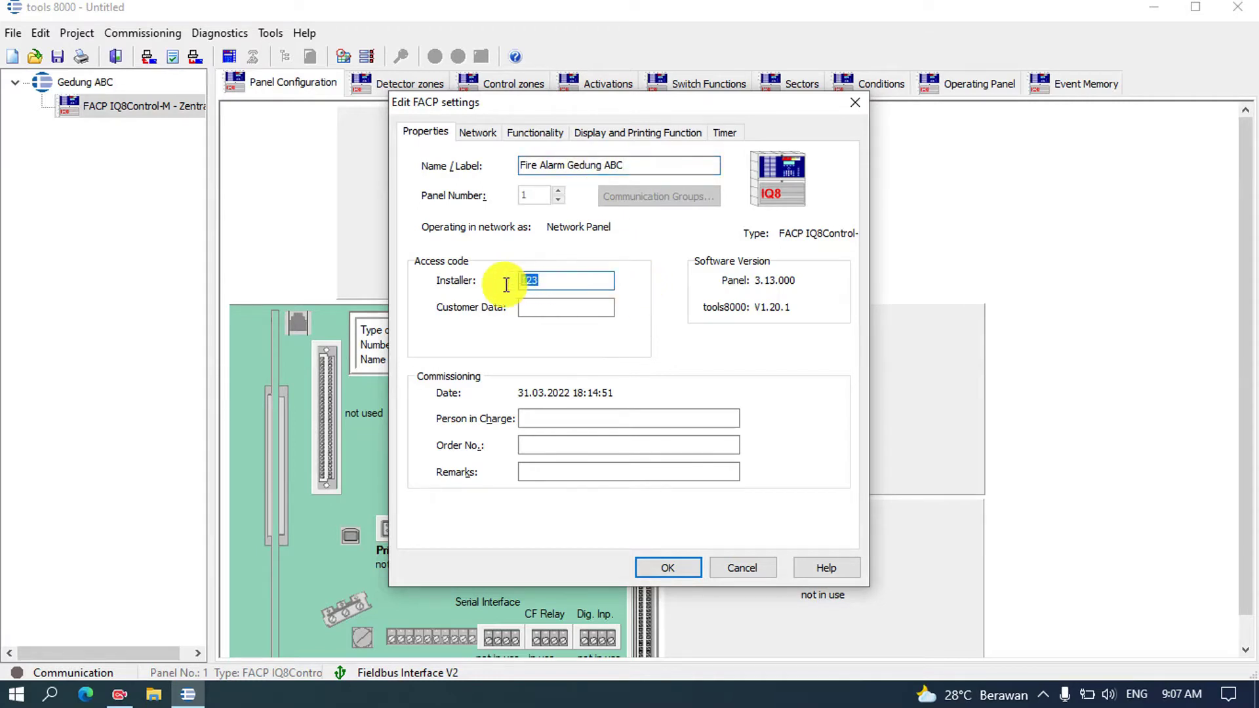
left_click(573, 280)
double_click(540, 283)
left_click(556, 281)
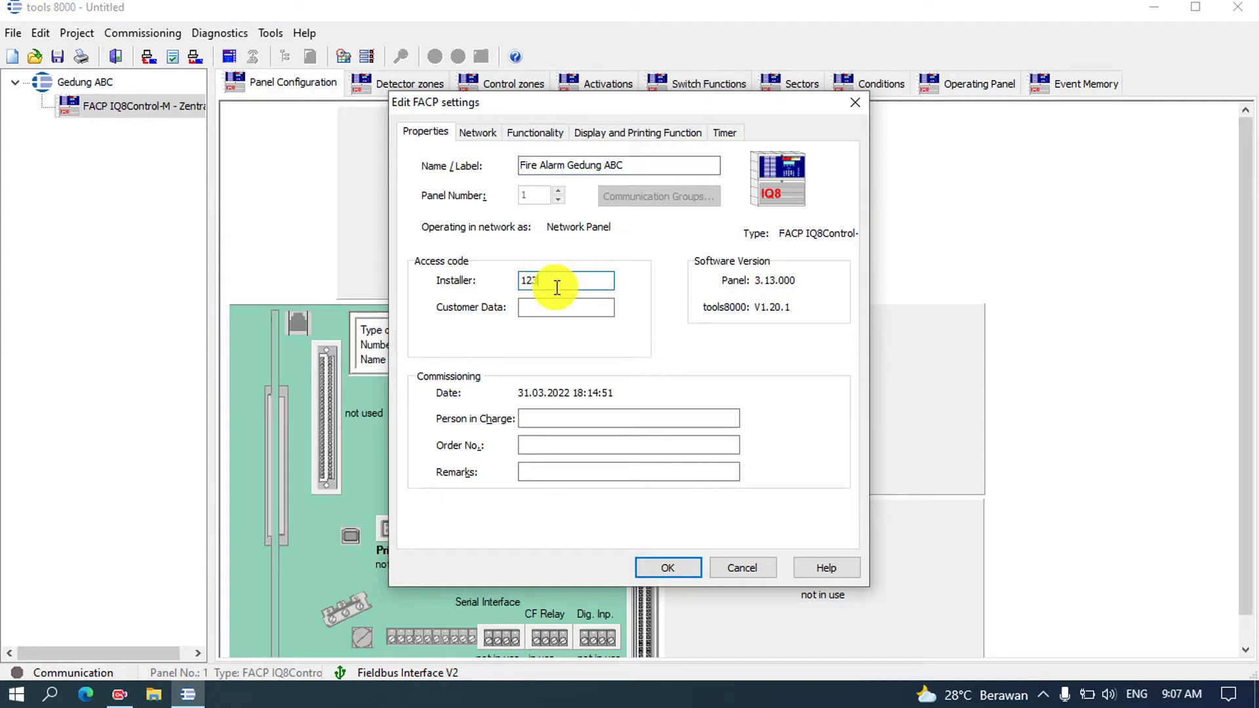
left_click(488, 139)
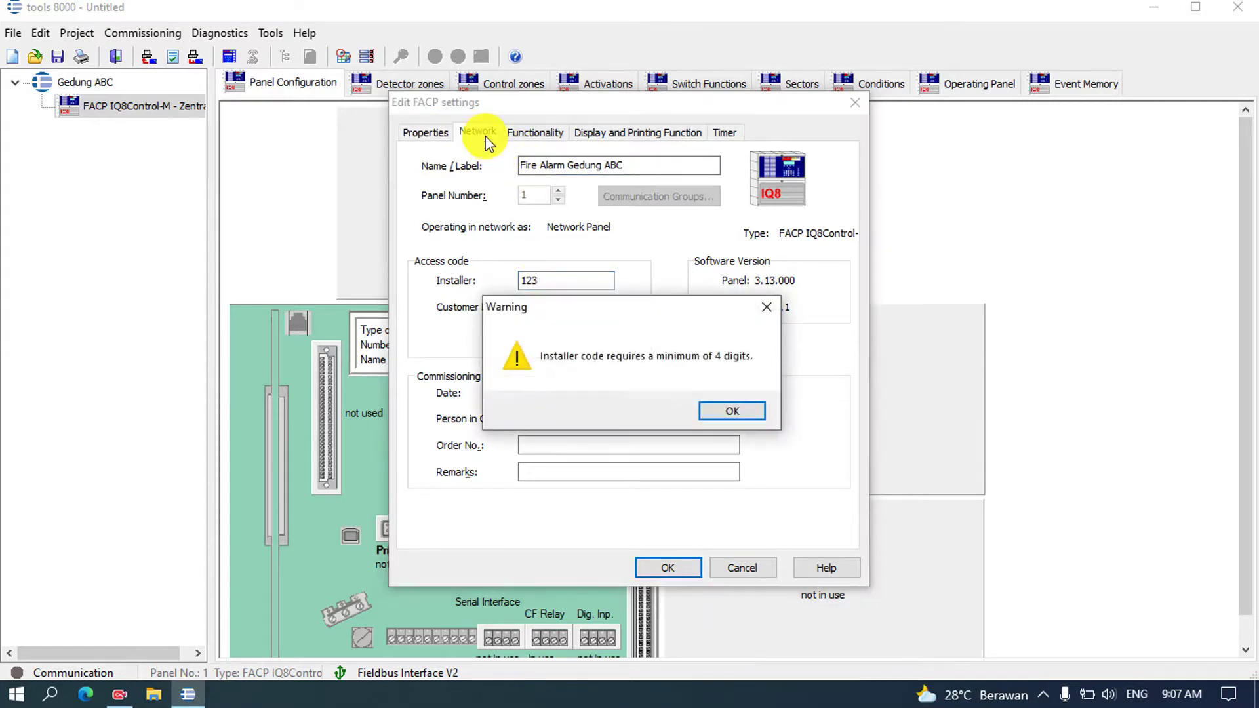
left_click(717, 408)
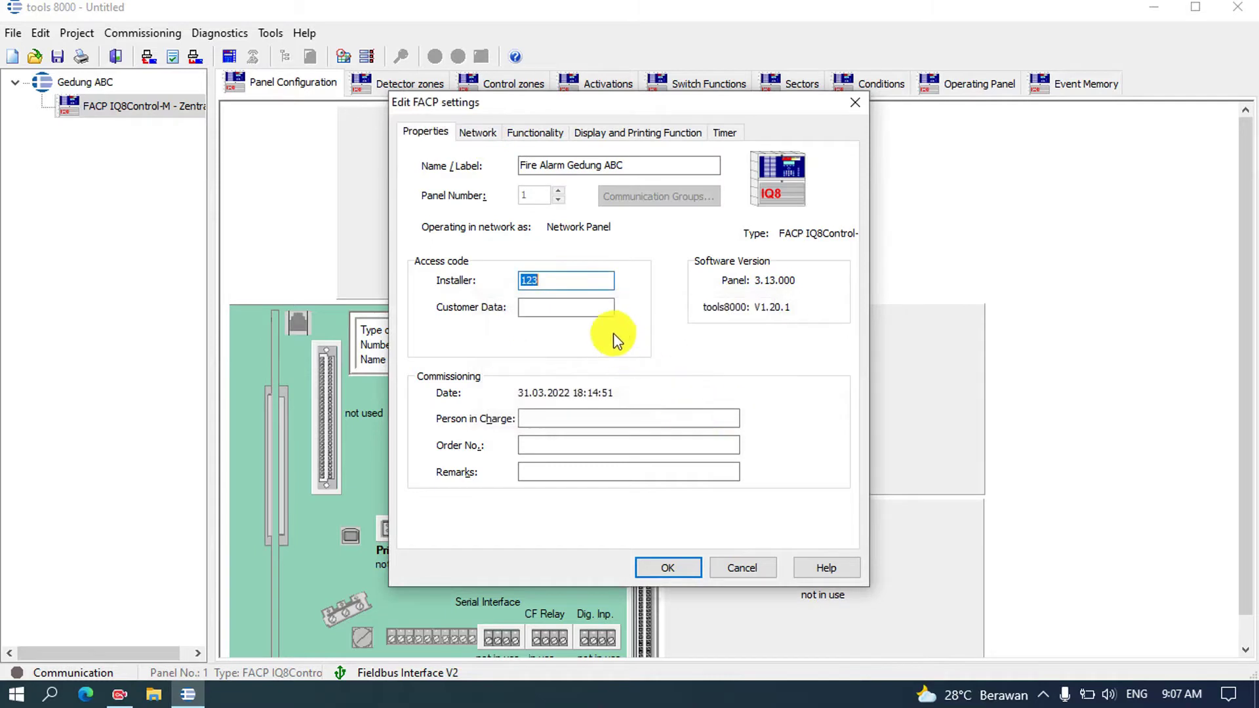
left_click(596, 309)
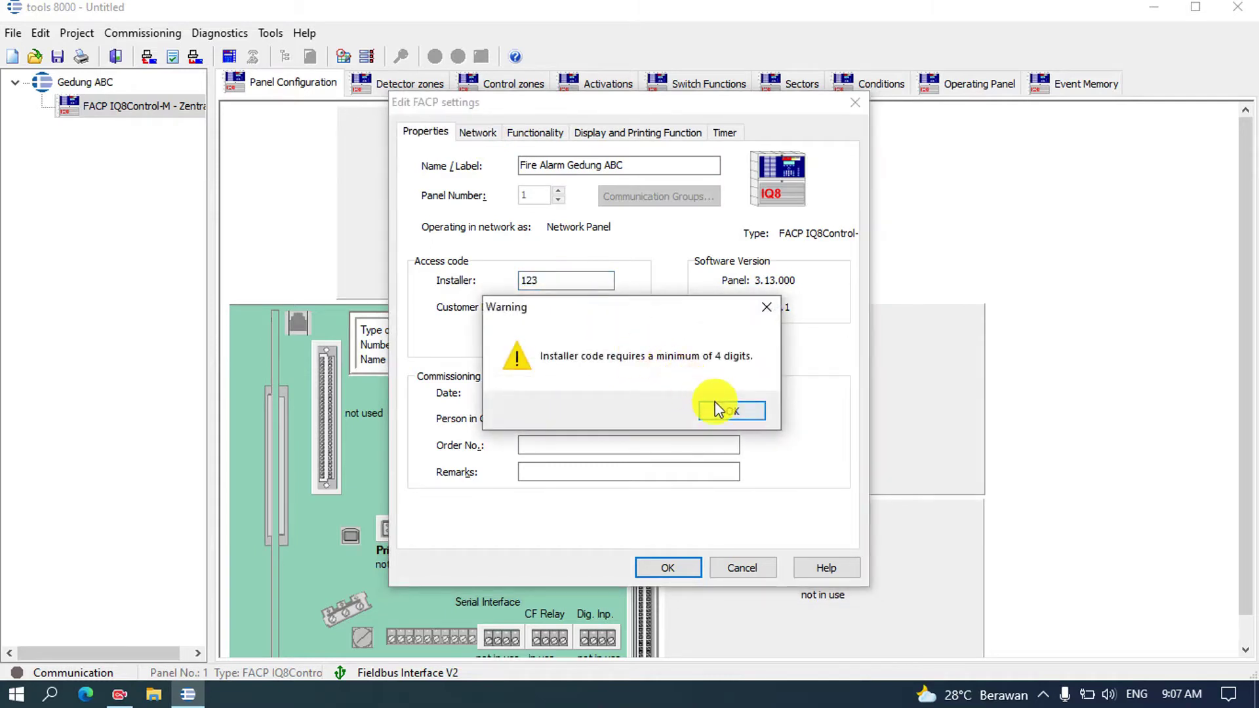
left_click(766, 307)
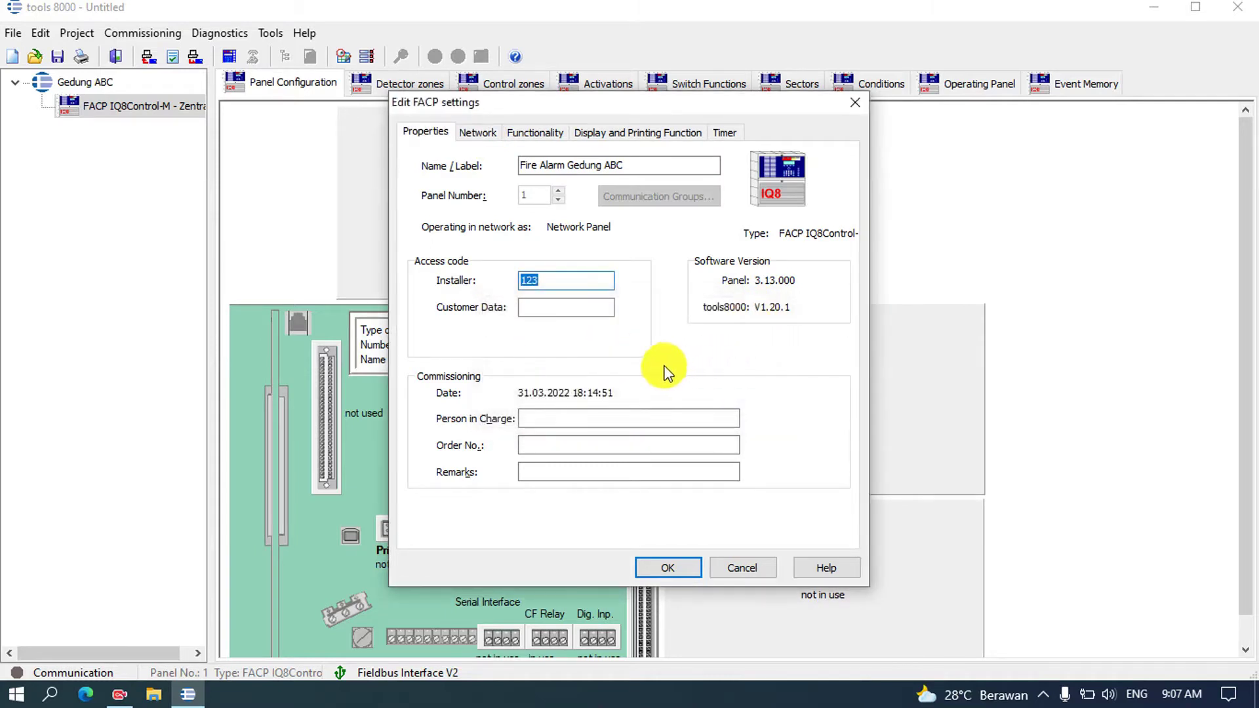
left_click(588, 307)
left_click(701, 409)
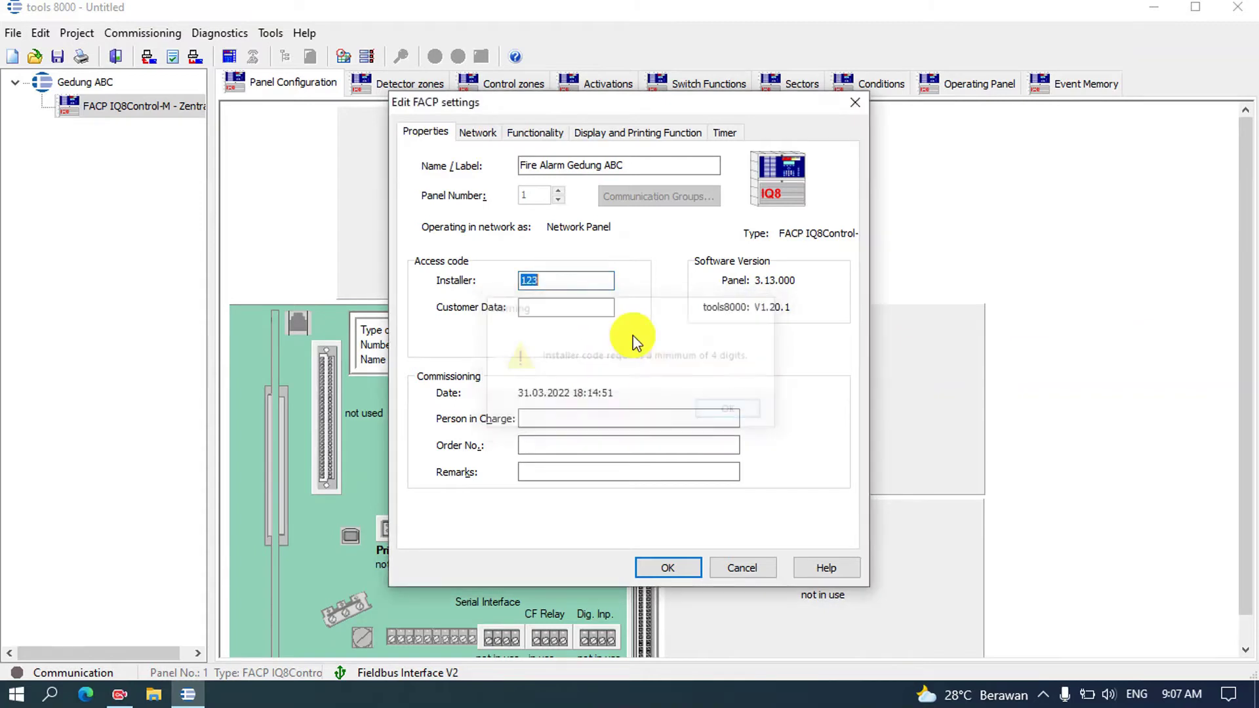
Step: Extend the panel's installer access code to four digits
left_click(578, 286)
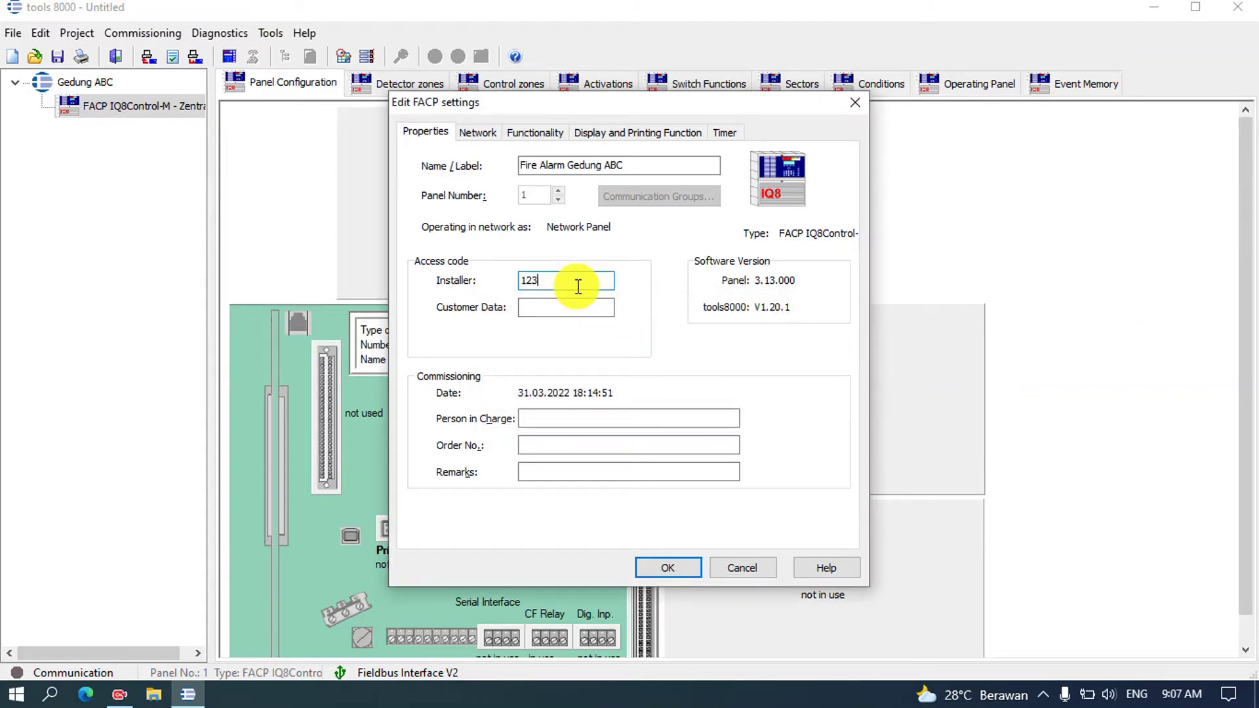
type("4")
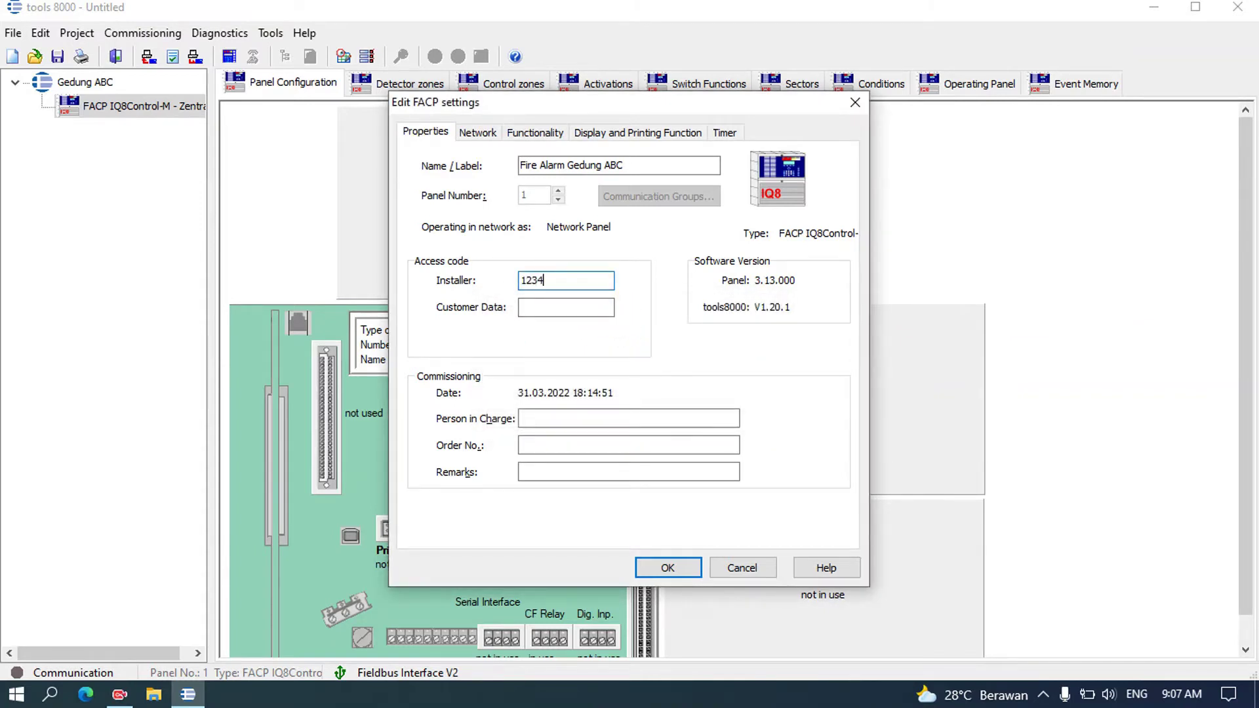
Step: Set the panel's display text to "Fire Alarm System Gedung ABC" in the display and printing settings, and centre it
left_click(477, 133)
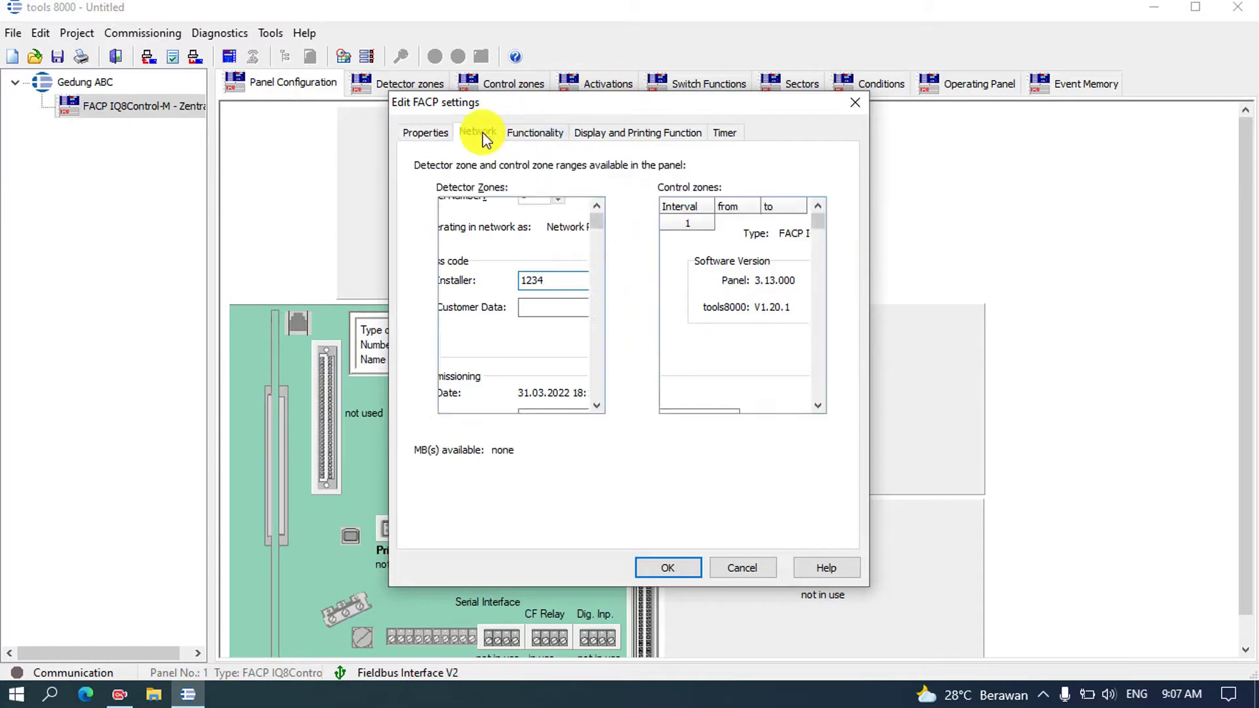
left_click(531, 131)
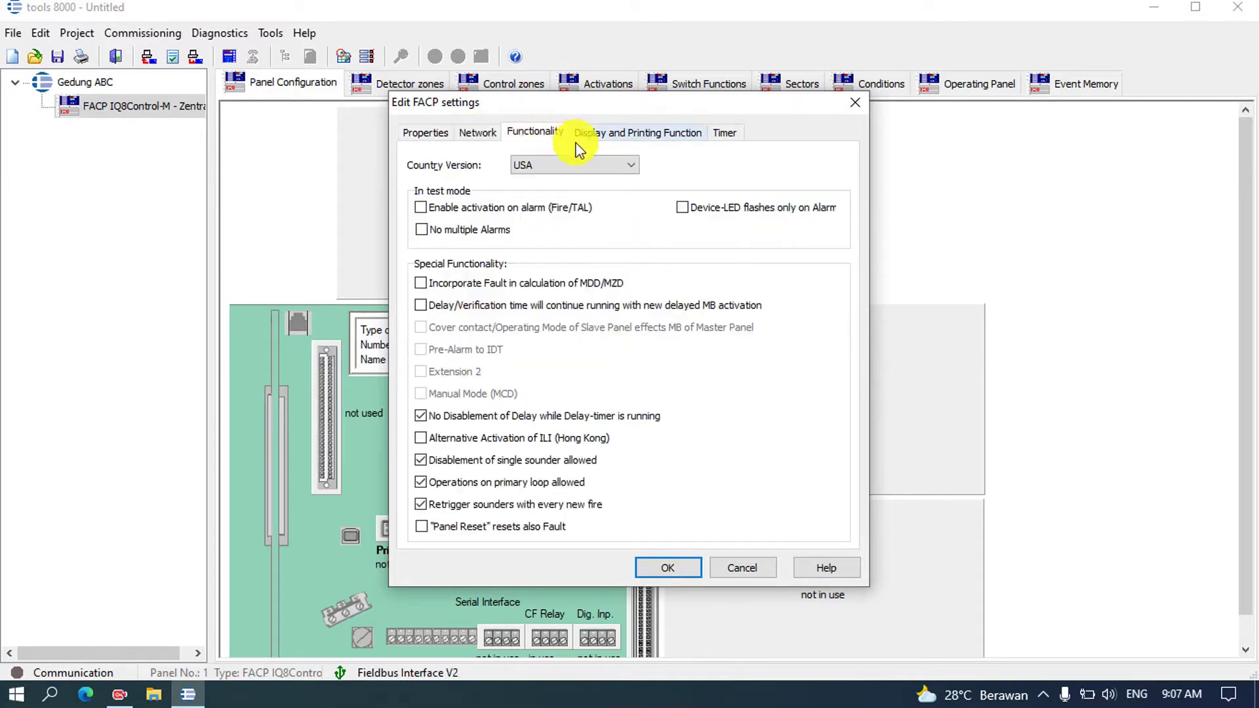
left_click(616, 141)
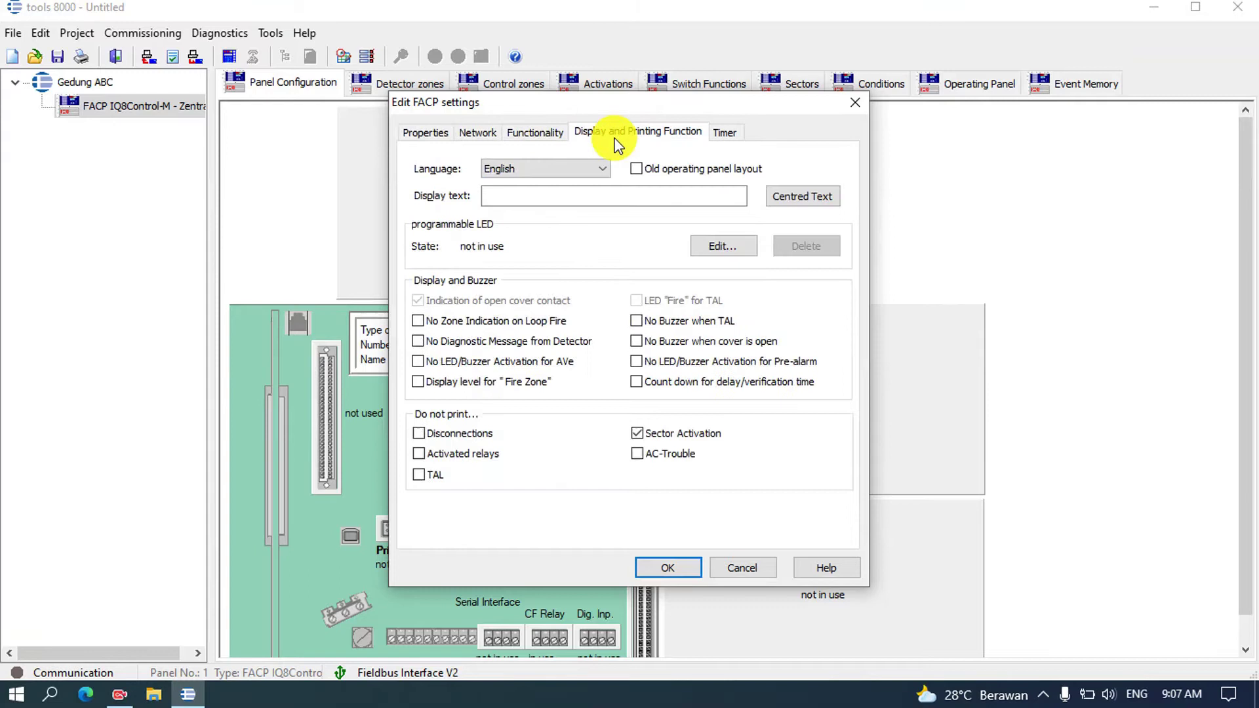
left_click(600, 196)
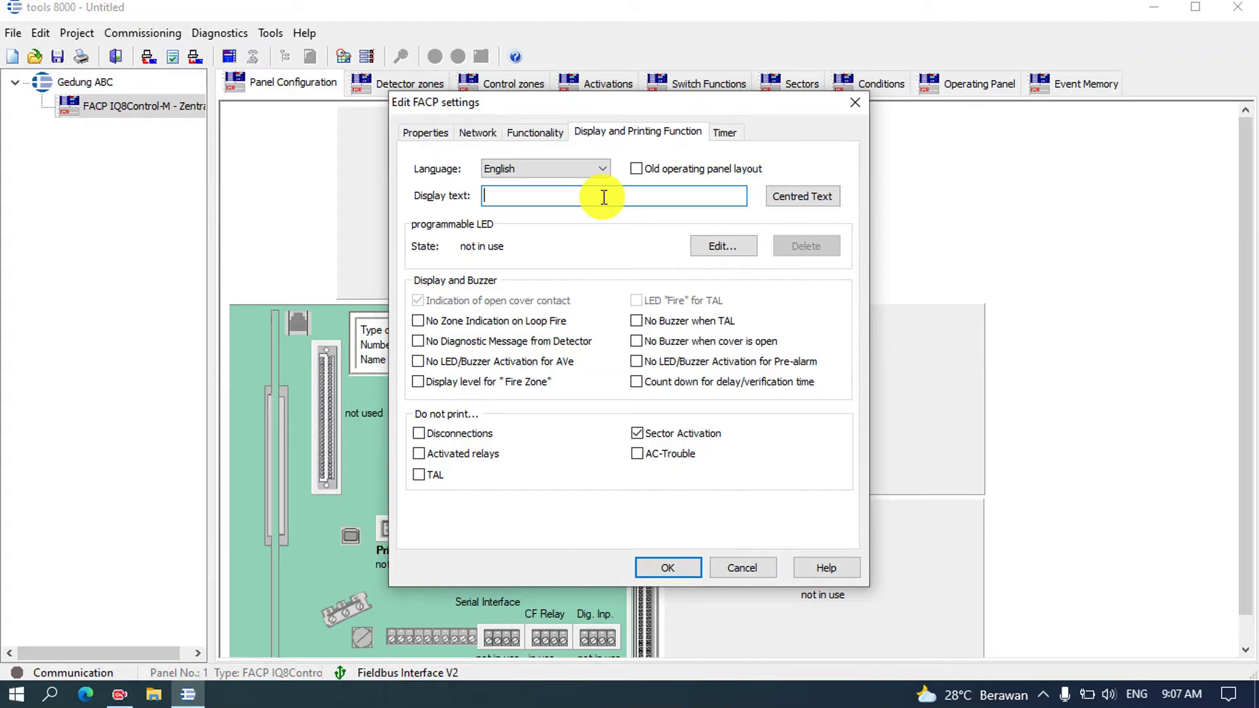
type("Fi")
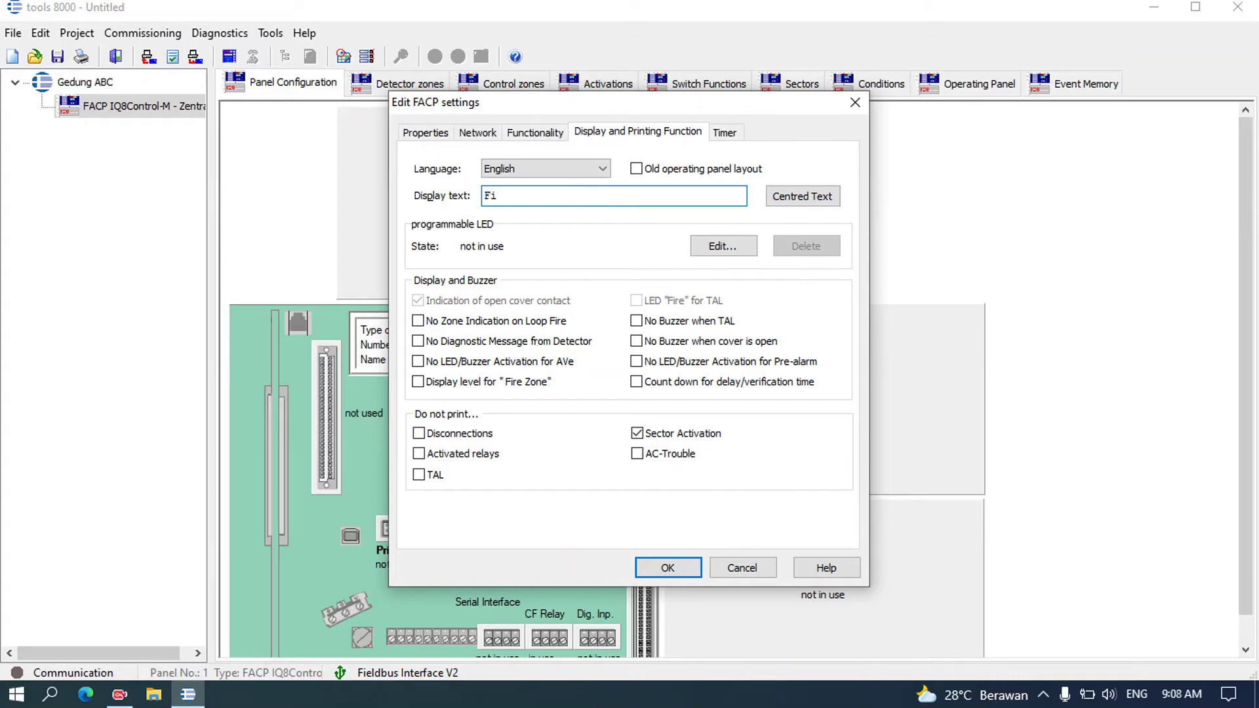
type("re Alarm System Gdeung")
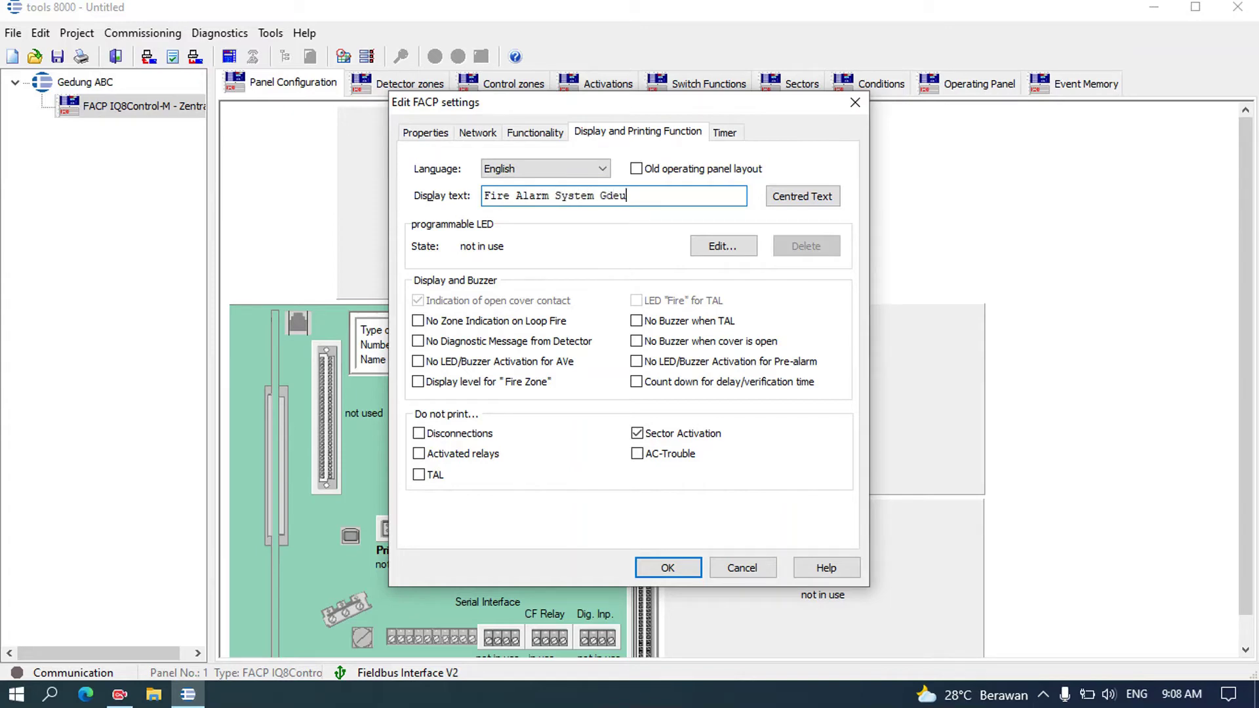
key("BackSpace")
key("BackSpace")
key("BackSpace")
key("BackSpace")
key("BackSpace")
type("edung ABC")
left_click(795, 197)
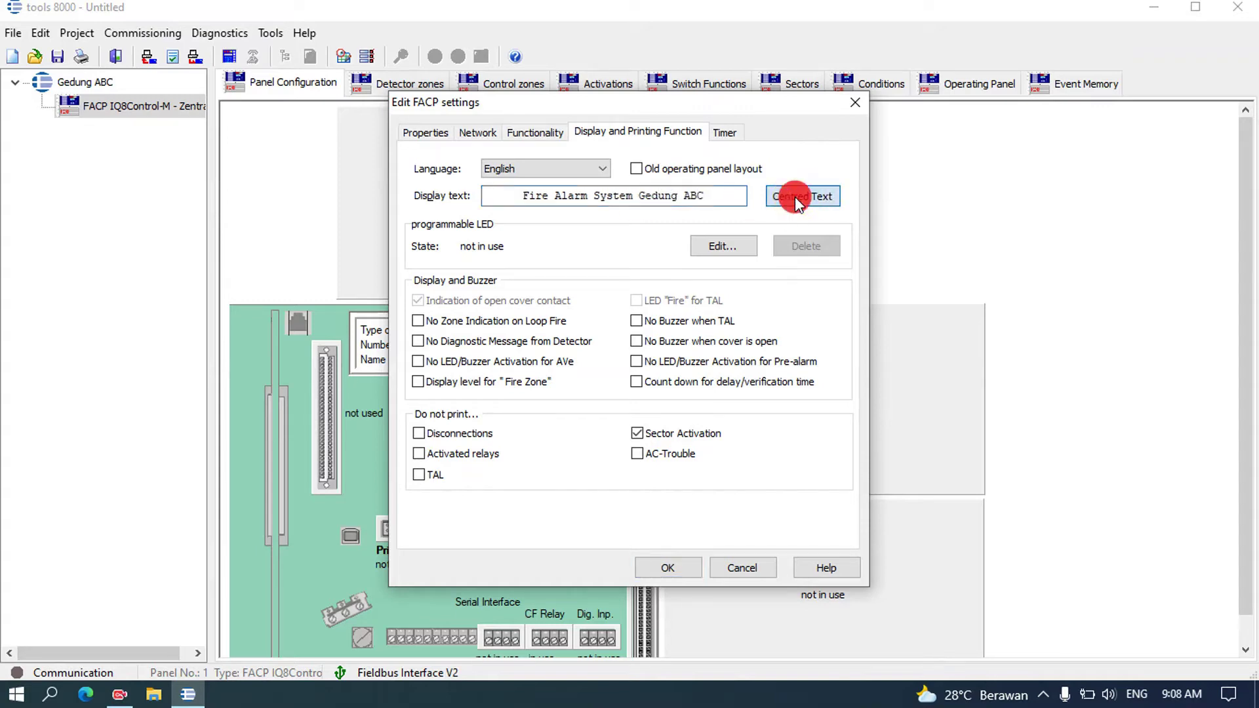
Step: Save the panel settings, accepting the corrected 3-minute delay time on AC power trouble
left_click(683, 567)
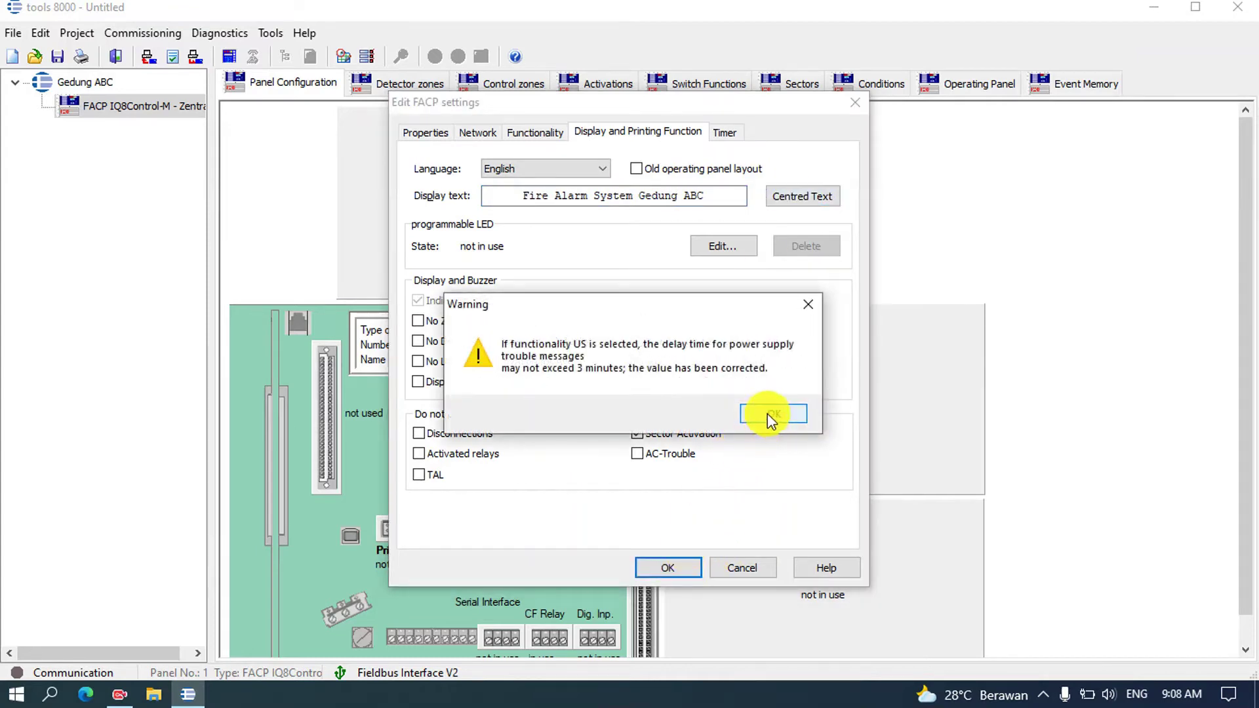
left_click(773, 414)
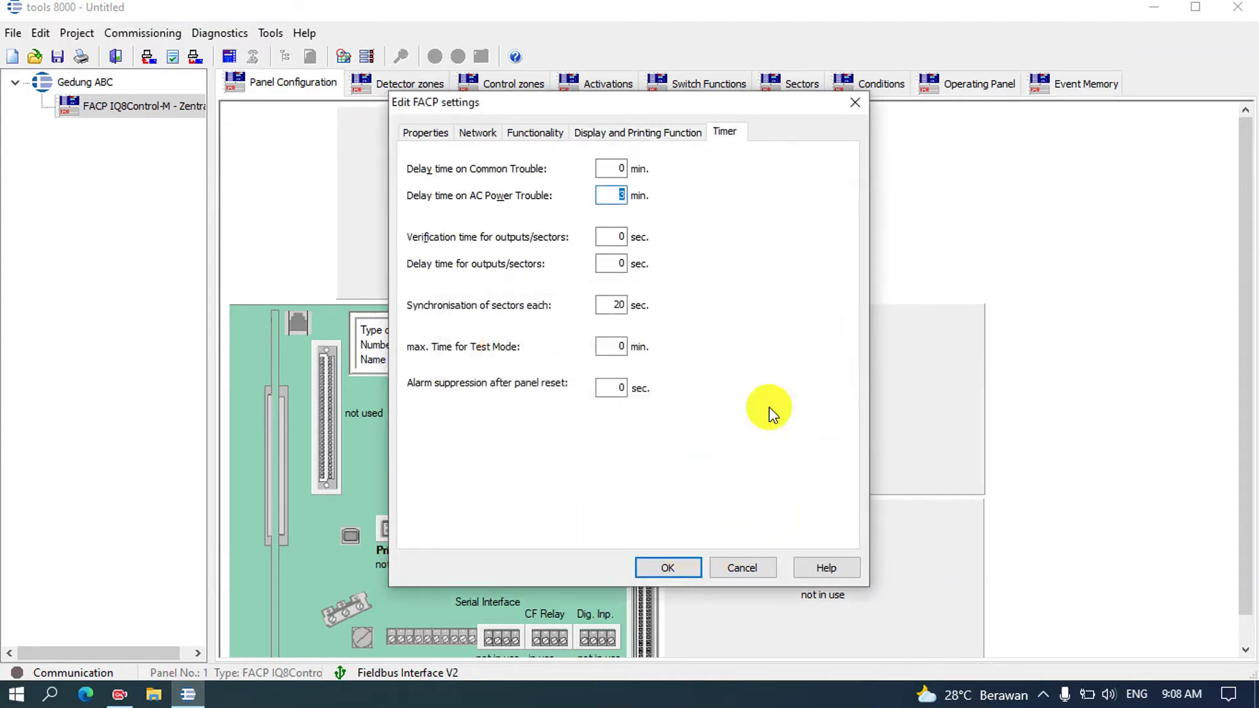
left_click(675, 566)
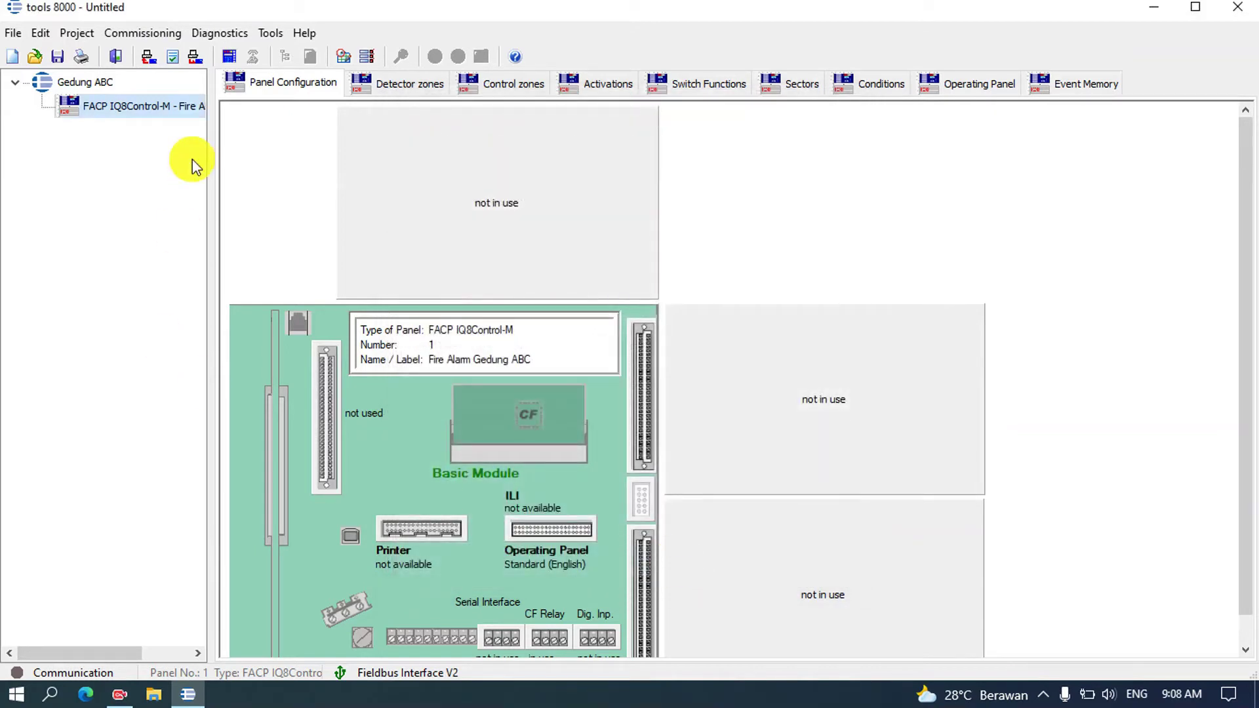
Step: Assign an esserbus micro module to the unused slot on the basic module and expand the panel's entry in the project tree
scroll(498, 236, "down", 1)
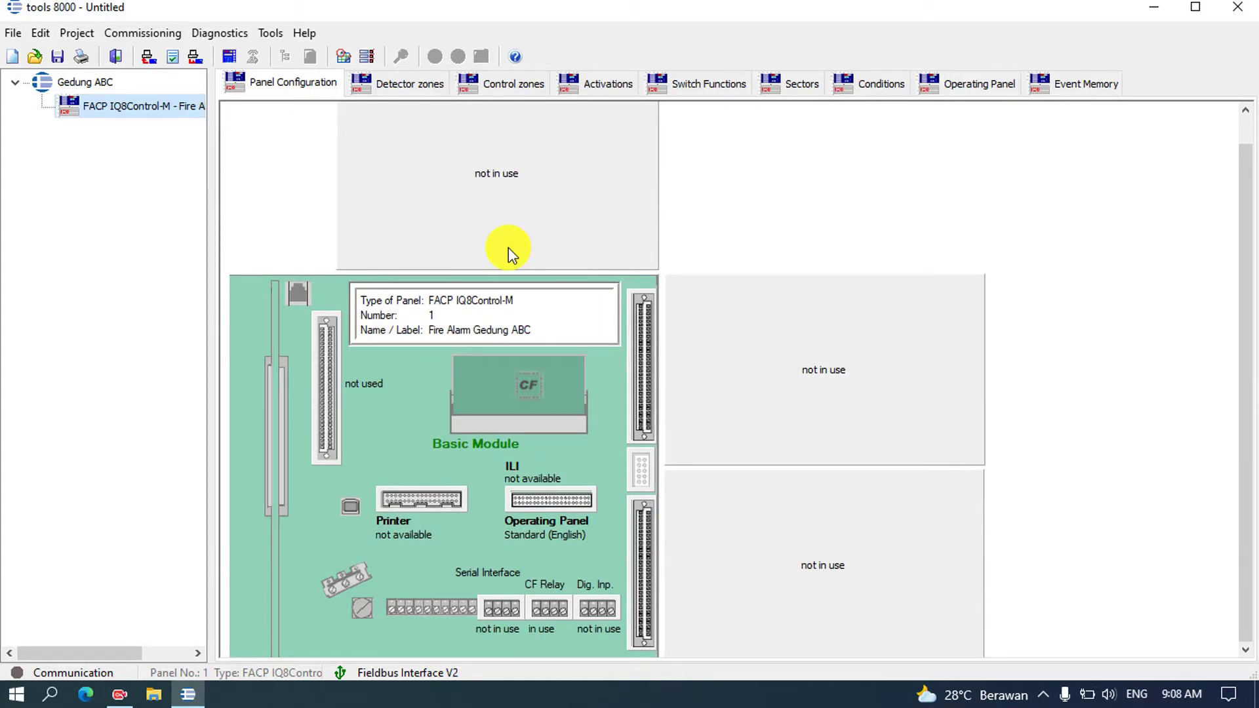
left_click(326, 394)
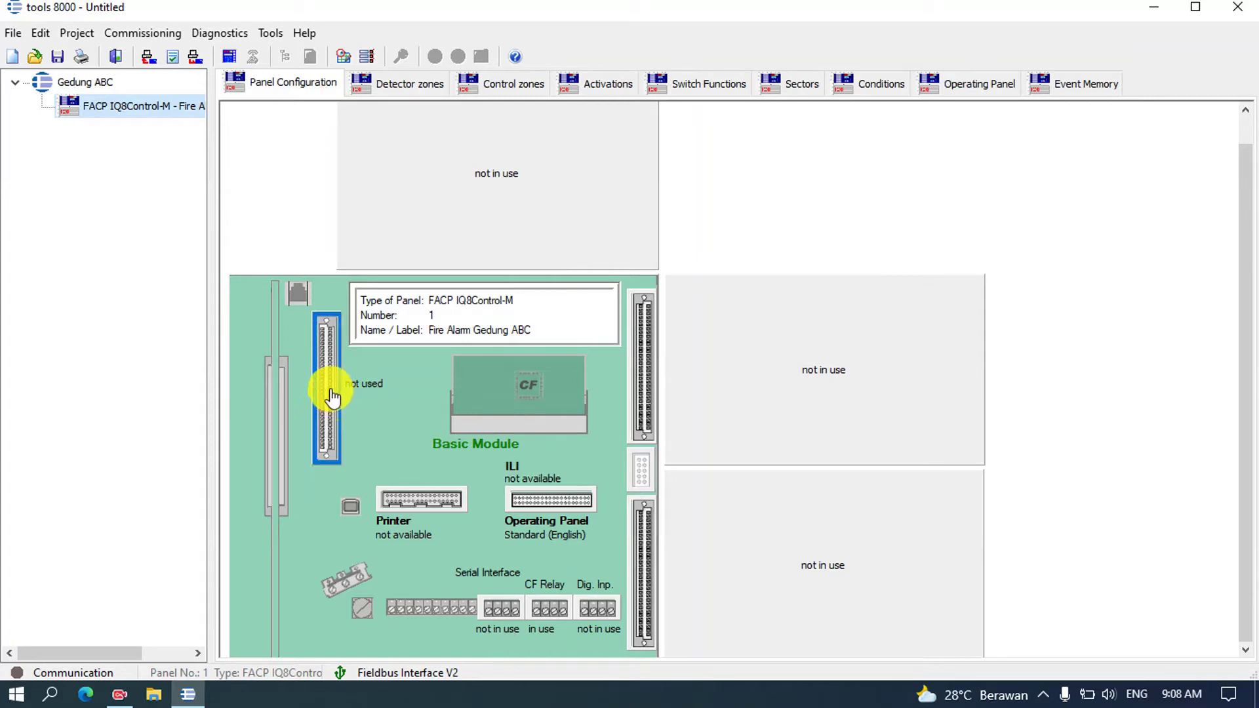
right_click(333, 397)
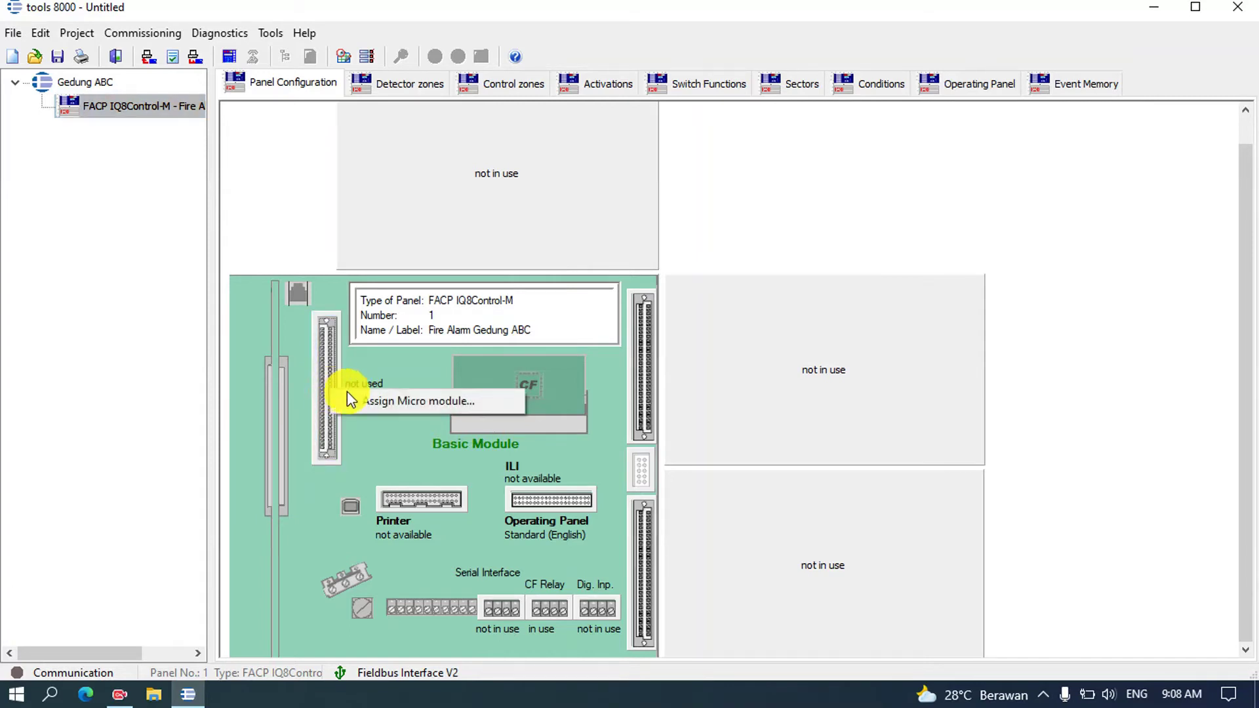
left_click(376, 400)
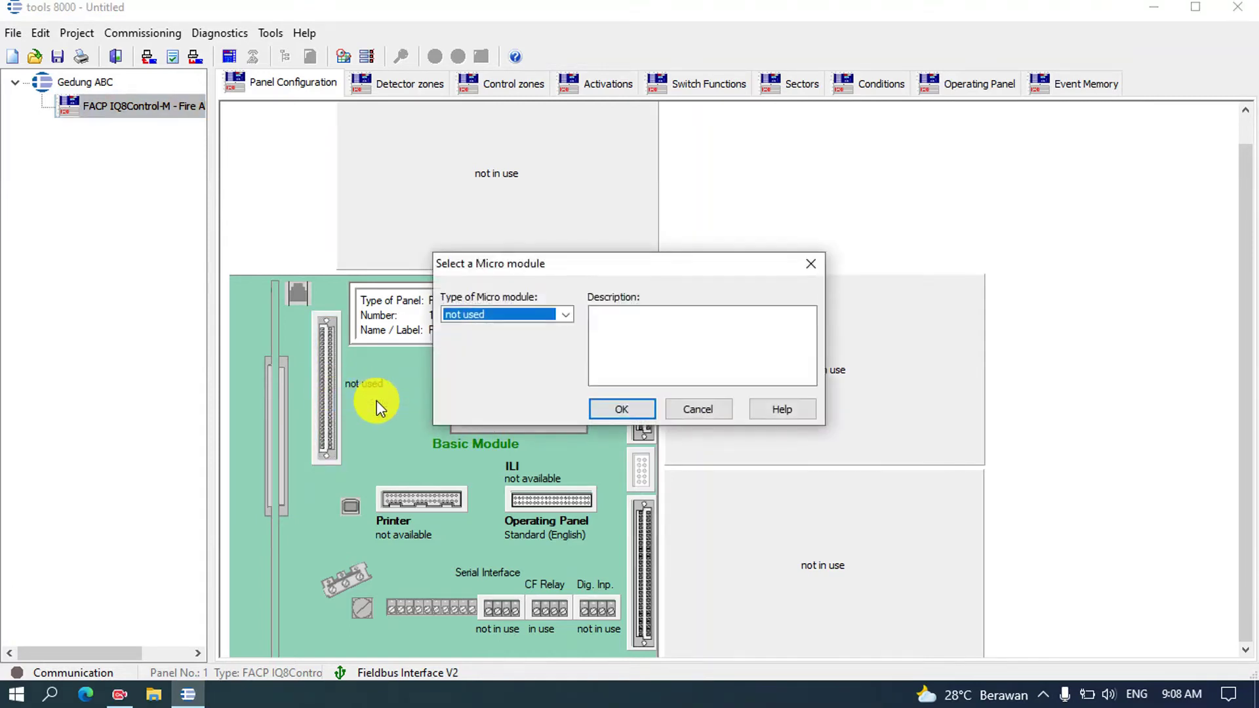
left_click_drag(597, 273, 661, 224)
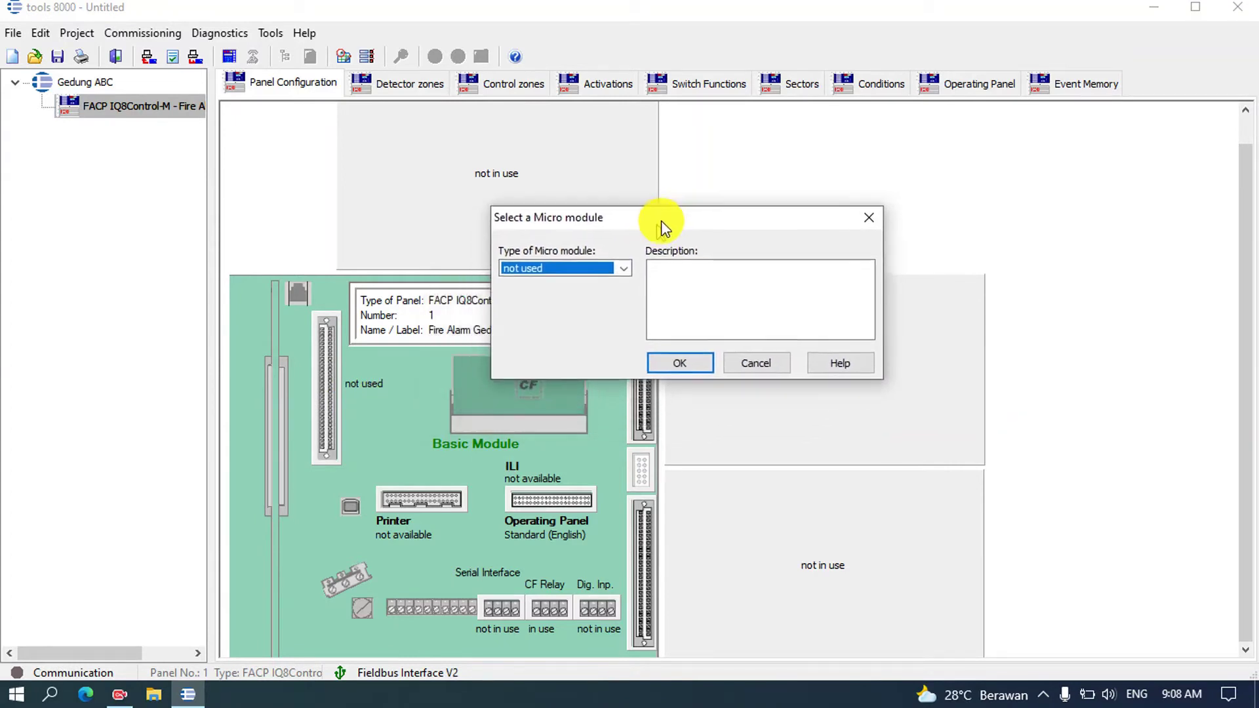
left_click(628, 265)
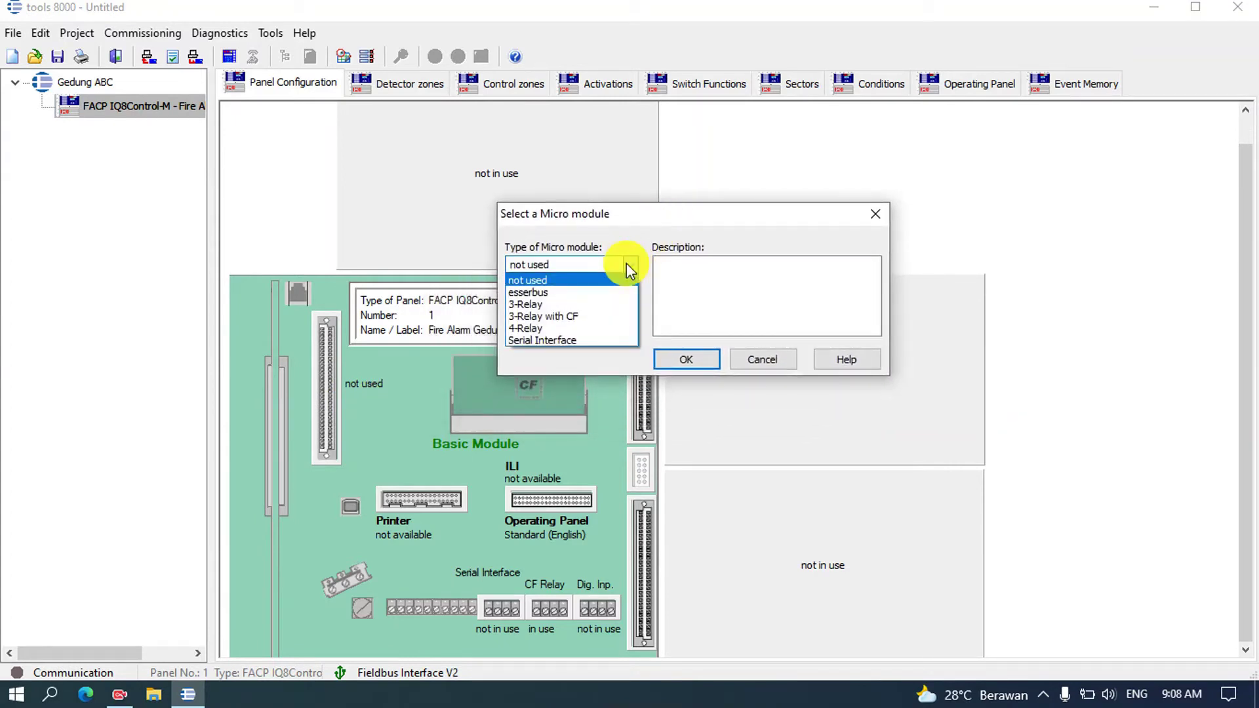
left_click(603, 291)
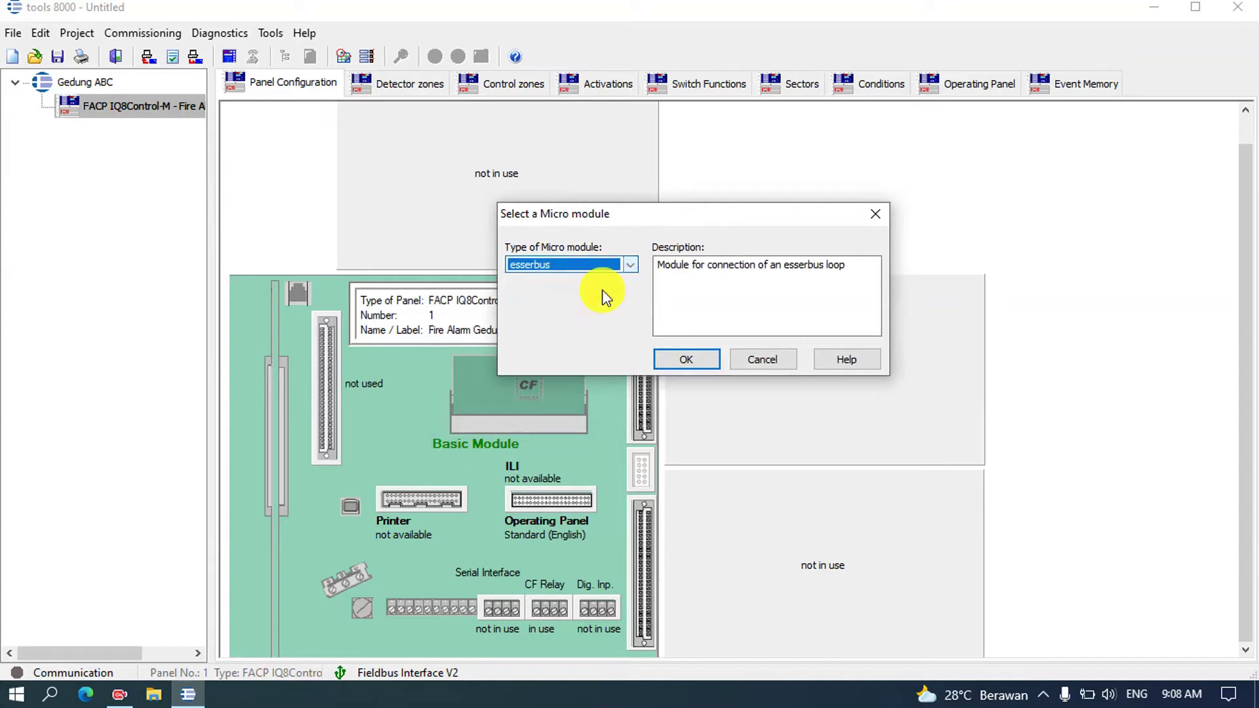
left_click(688, 360)
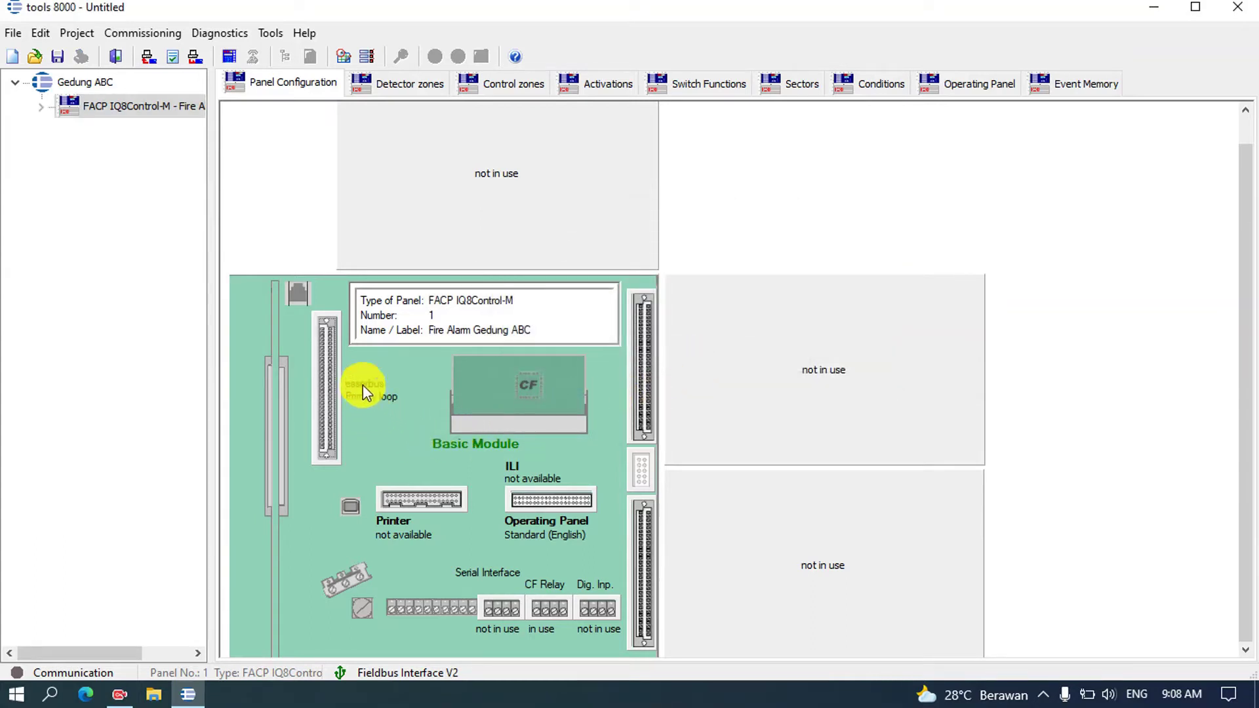
left_click(40, 107)
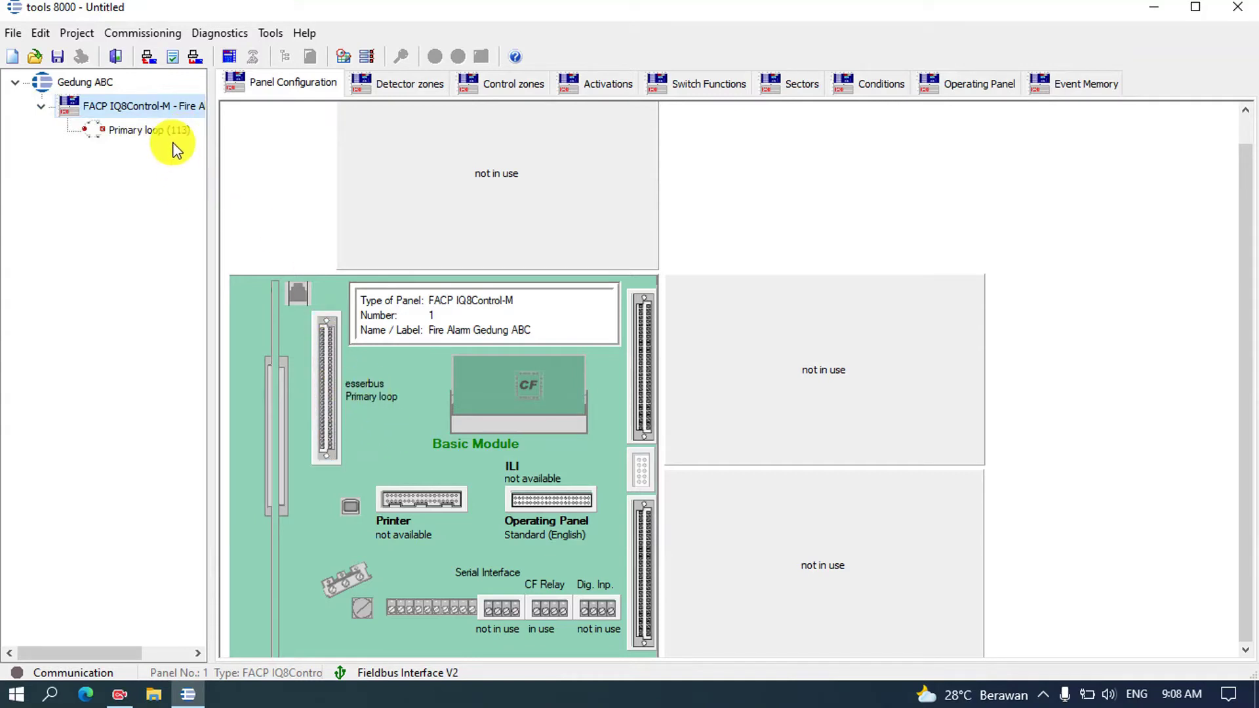
Step: Add a micro module extension card at the basic module's upper expansion connector and assign an esserbus module to its Slot 1
right_click(644, 372)
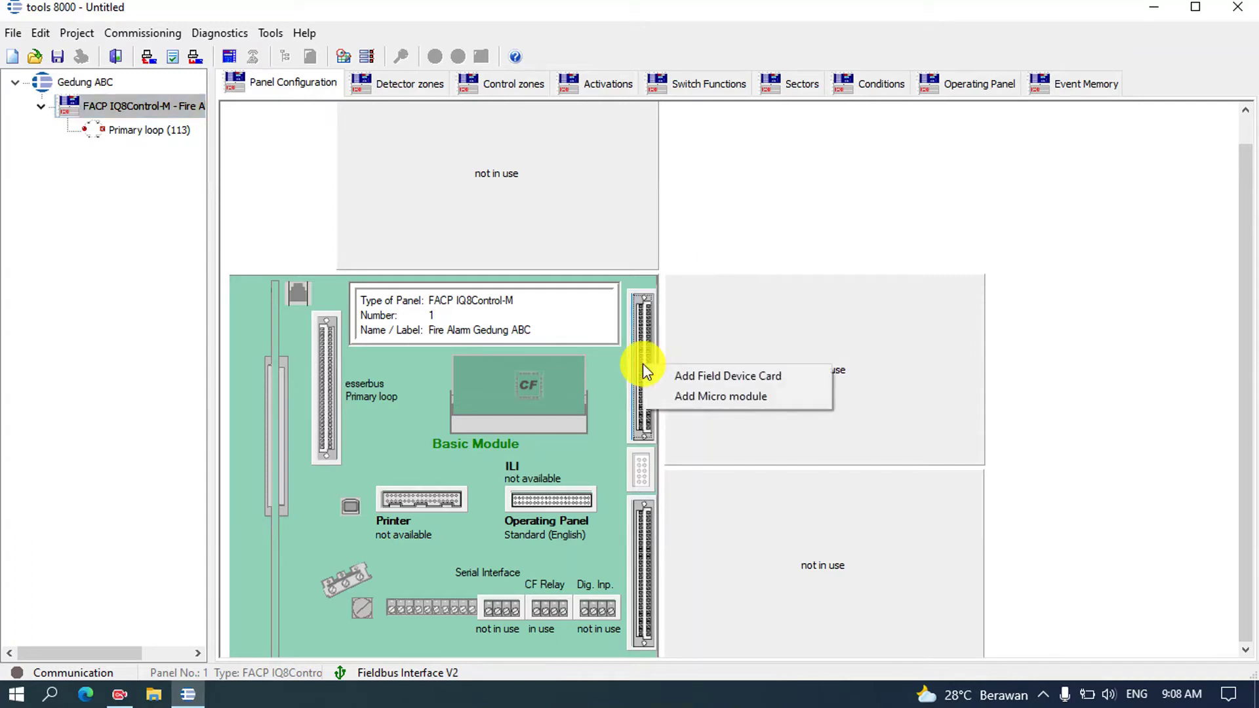
left_click(695, 395)
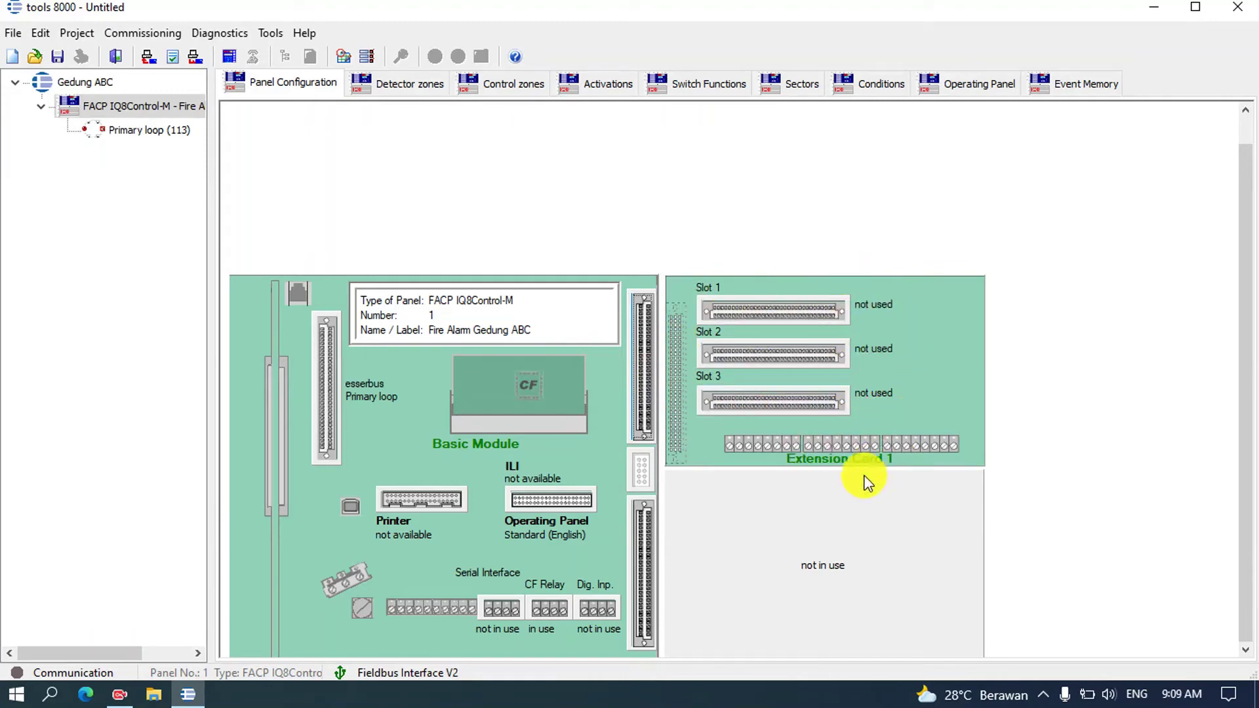
right_click(755, 320)
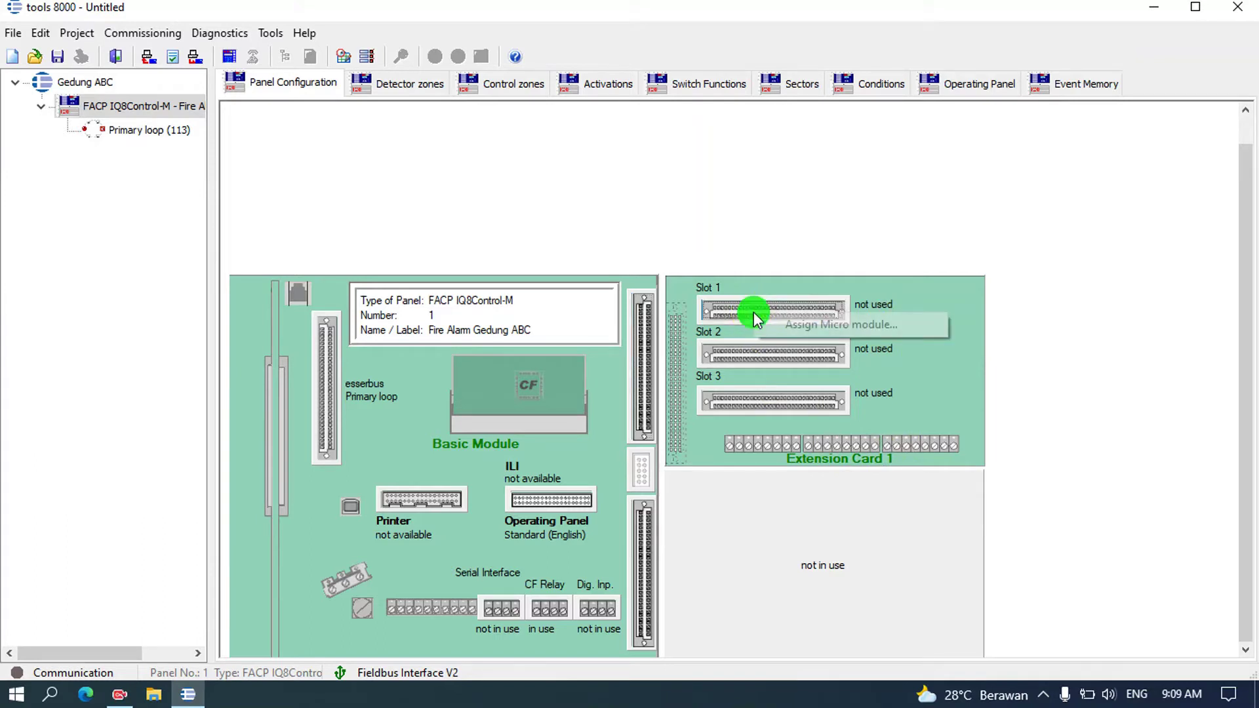
left_click(802, 321)
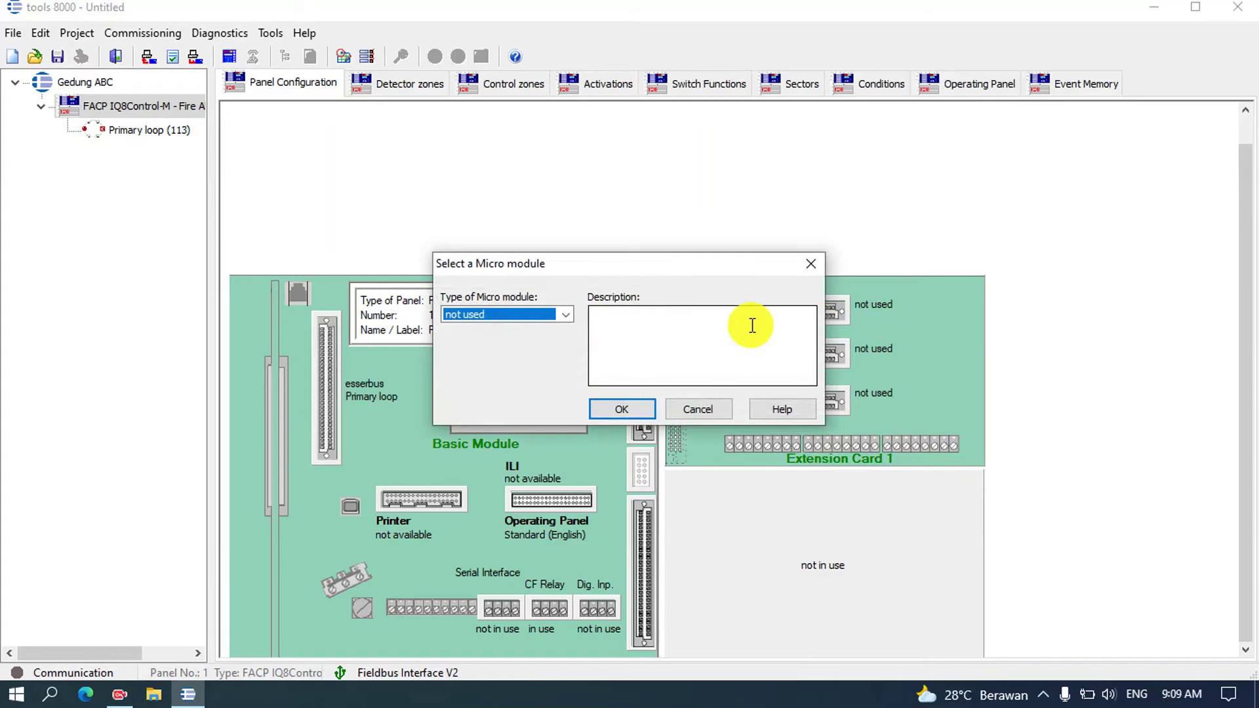
left_click(566, 315)
left_click(545, 339)
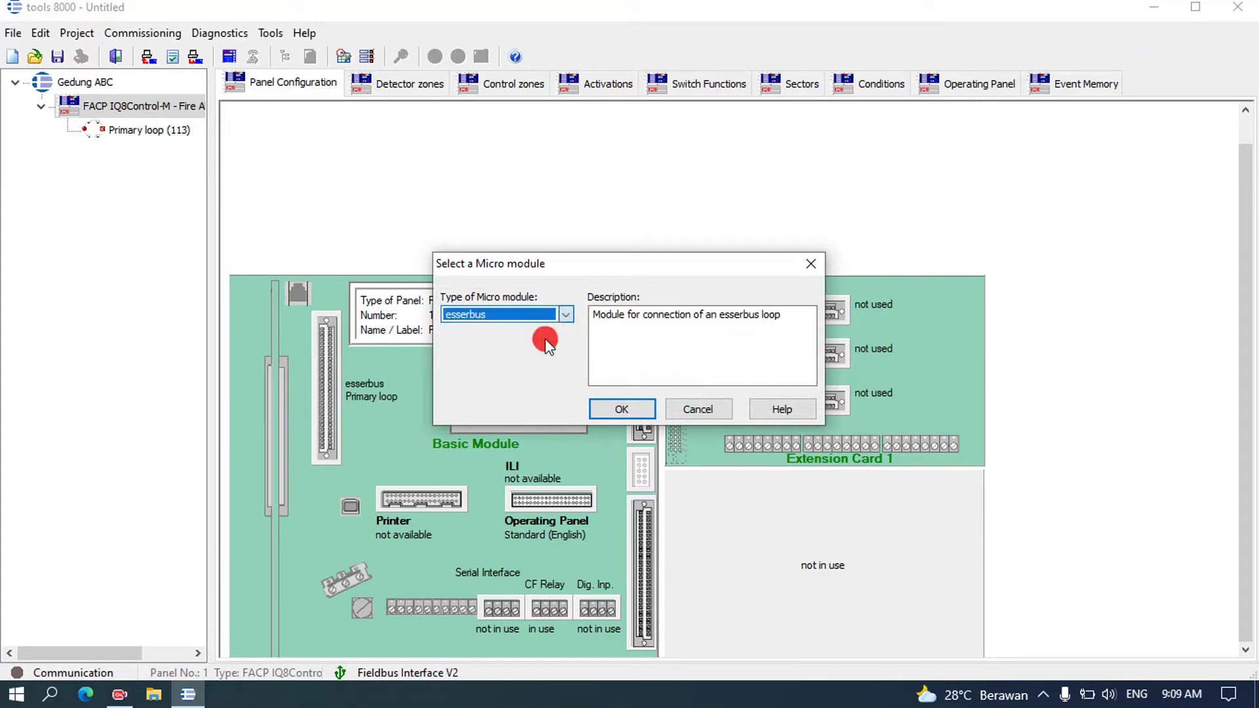
left_click(625, 408)
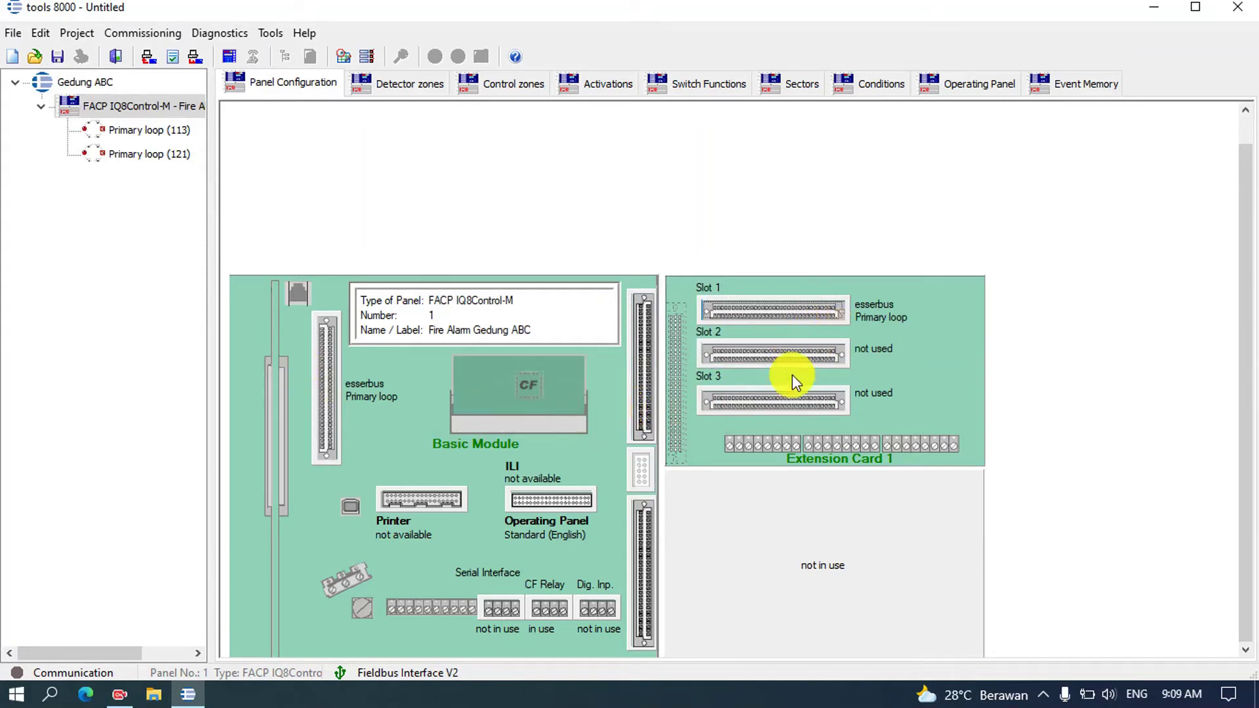
right_click(767, 356)
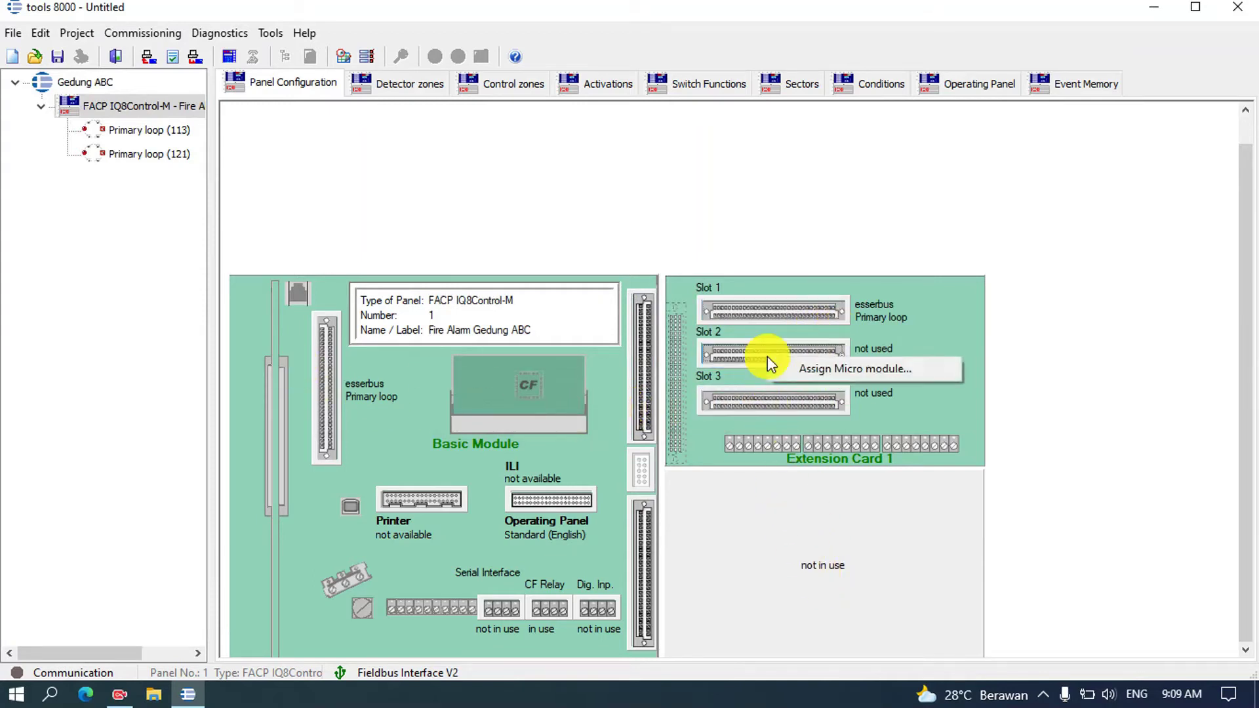
left_click(831, 367)
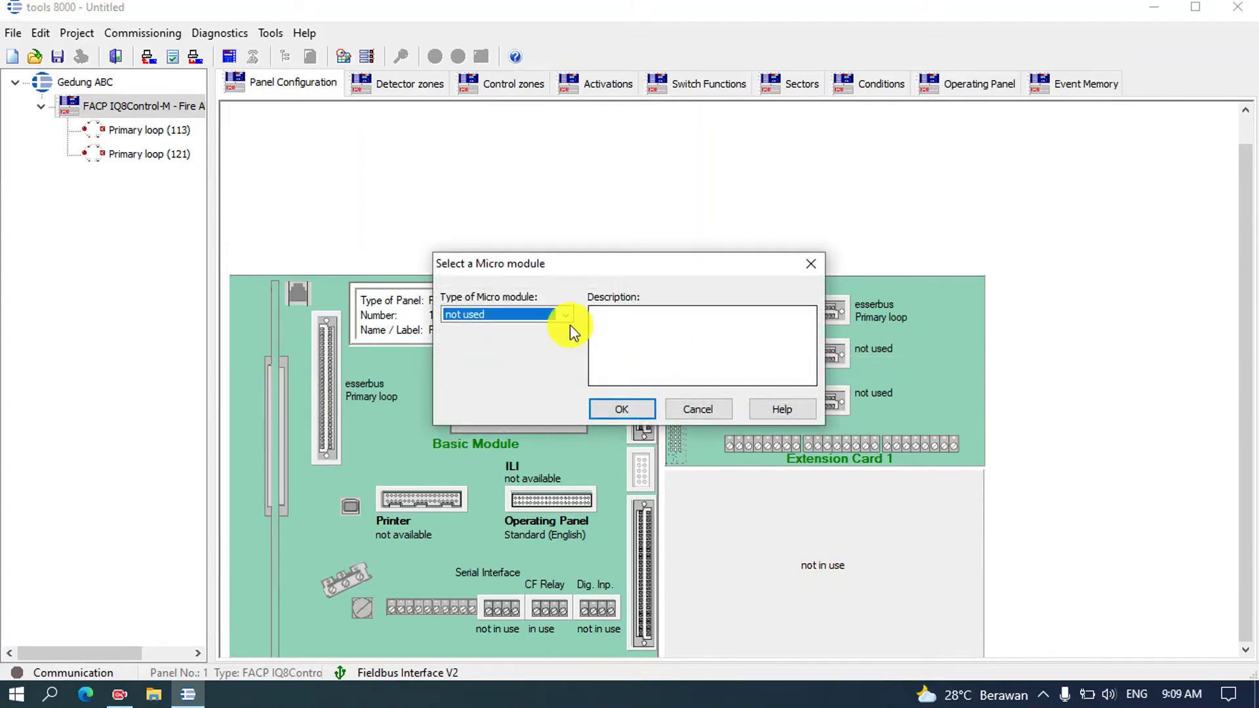
left_click(569, 315)
left_click(811, 267)
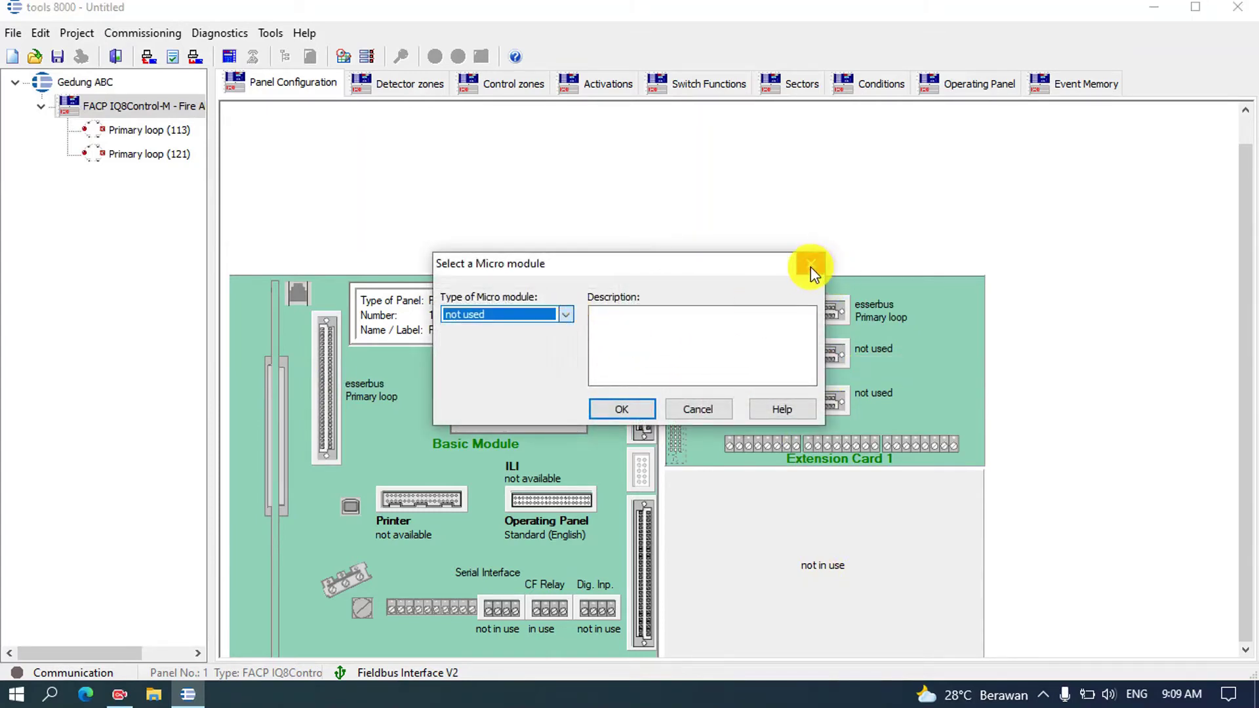
left_click(815, 260)
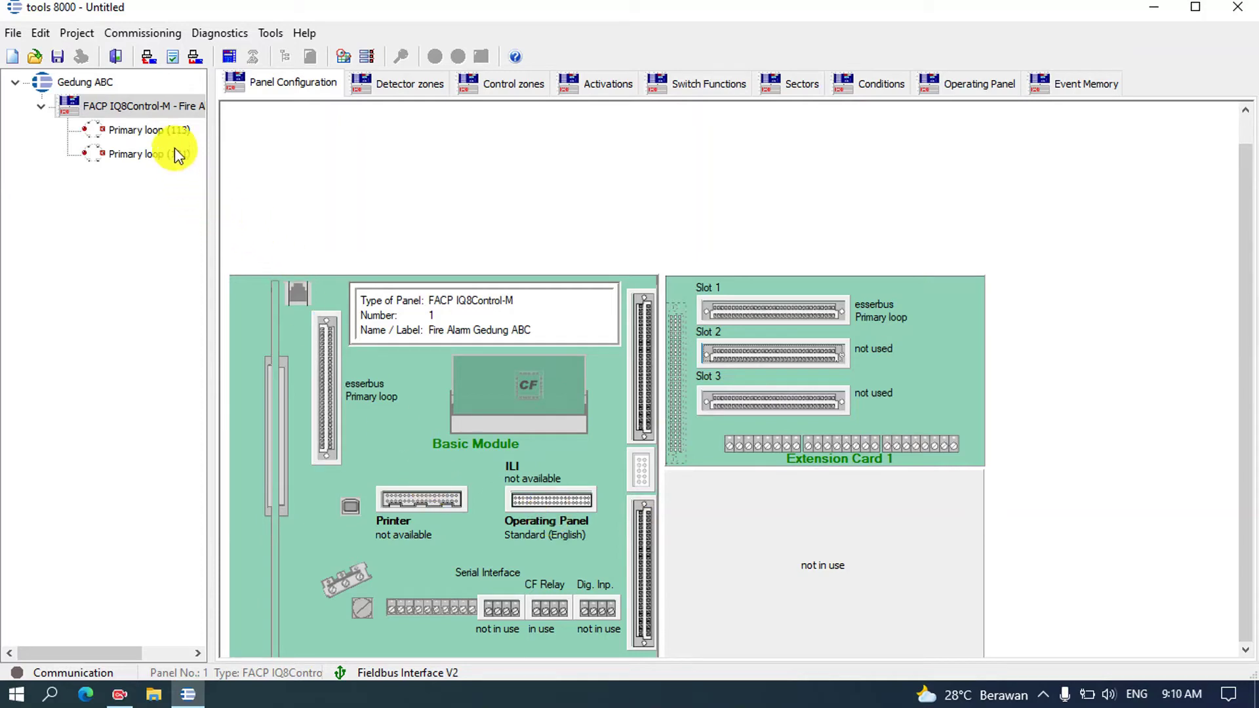
Step: Set the label text of the basic module's esserbus loop to "Gedung 1"
left_click(322, 395)
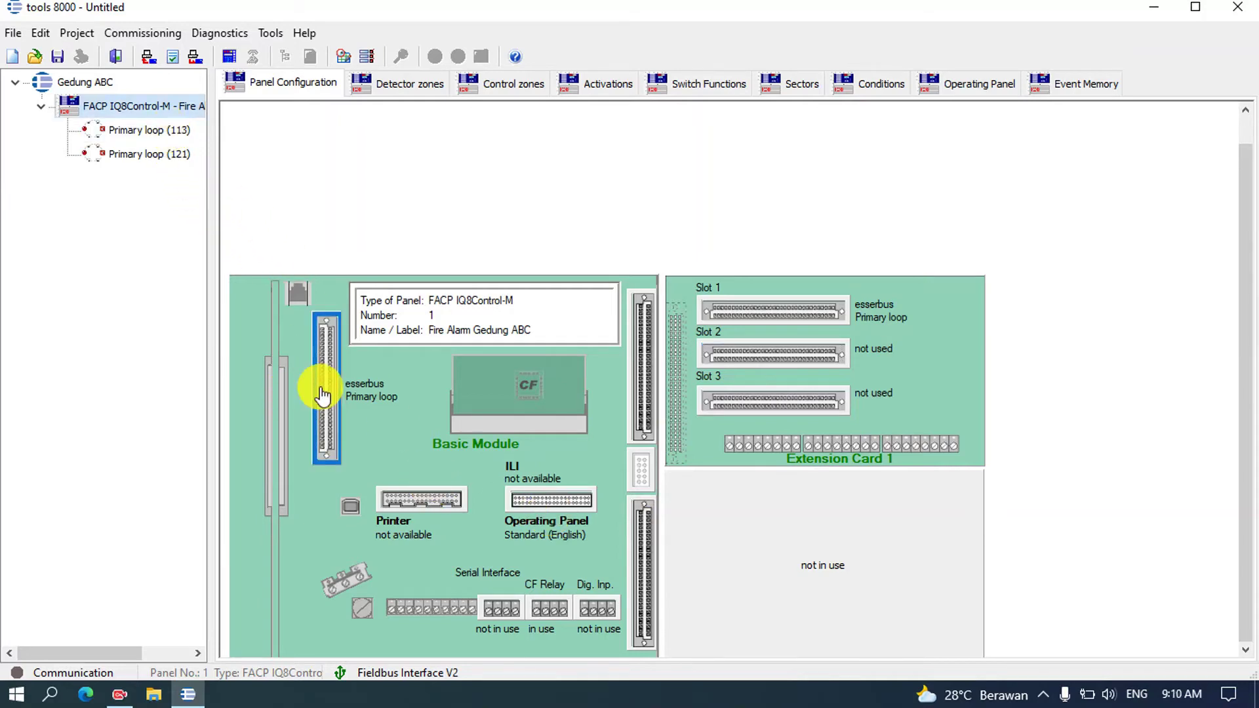
right_click(323, 389)
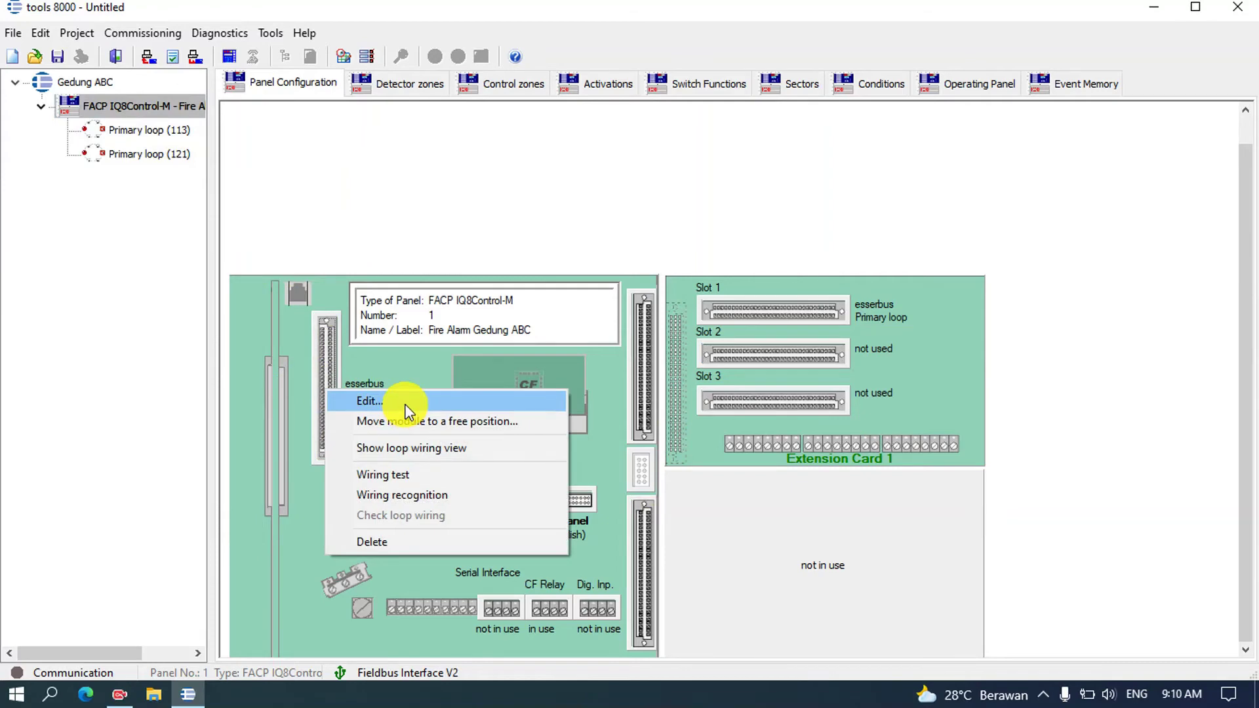
left_click(406, 401)
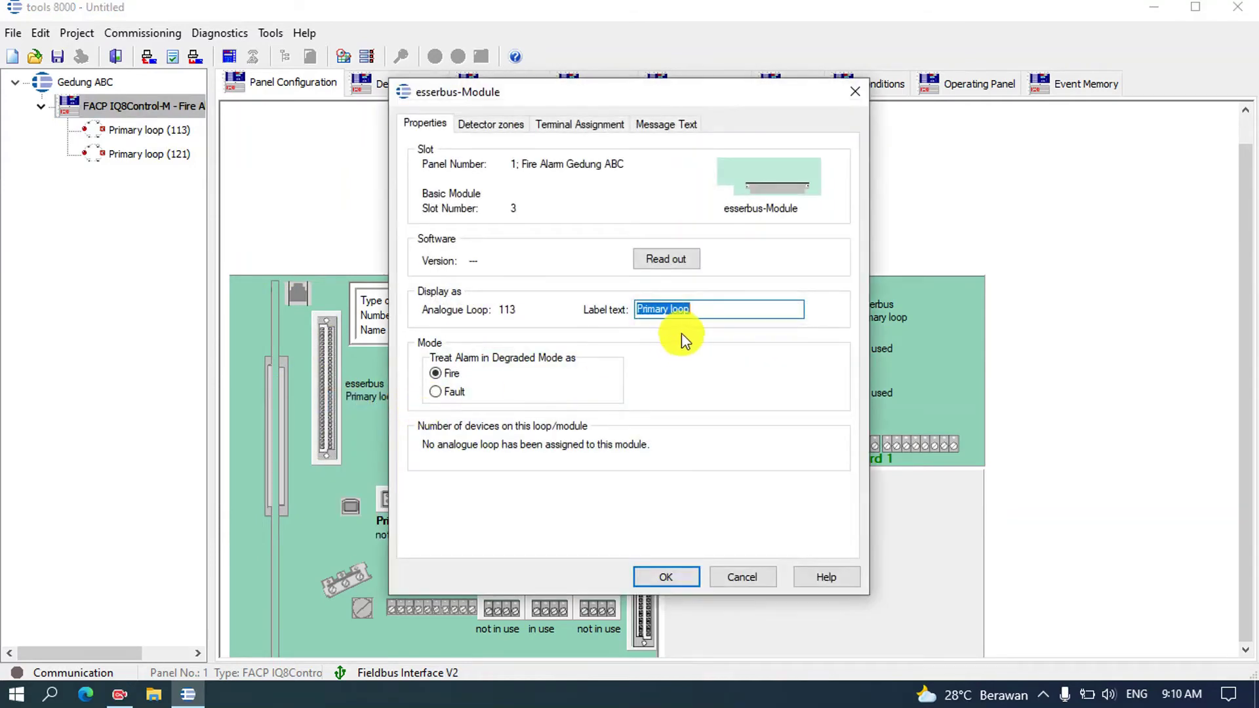
left_click(723, 309)
left_click_drag(702, 304, 734, 307)
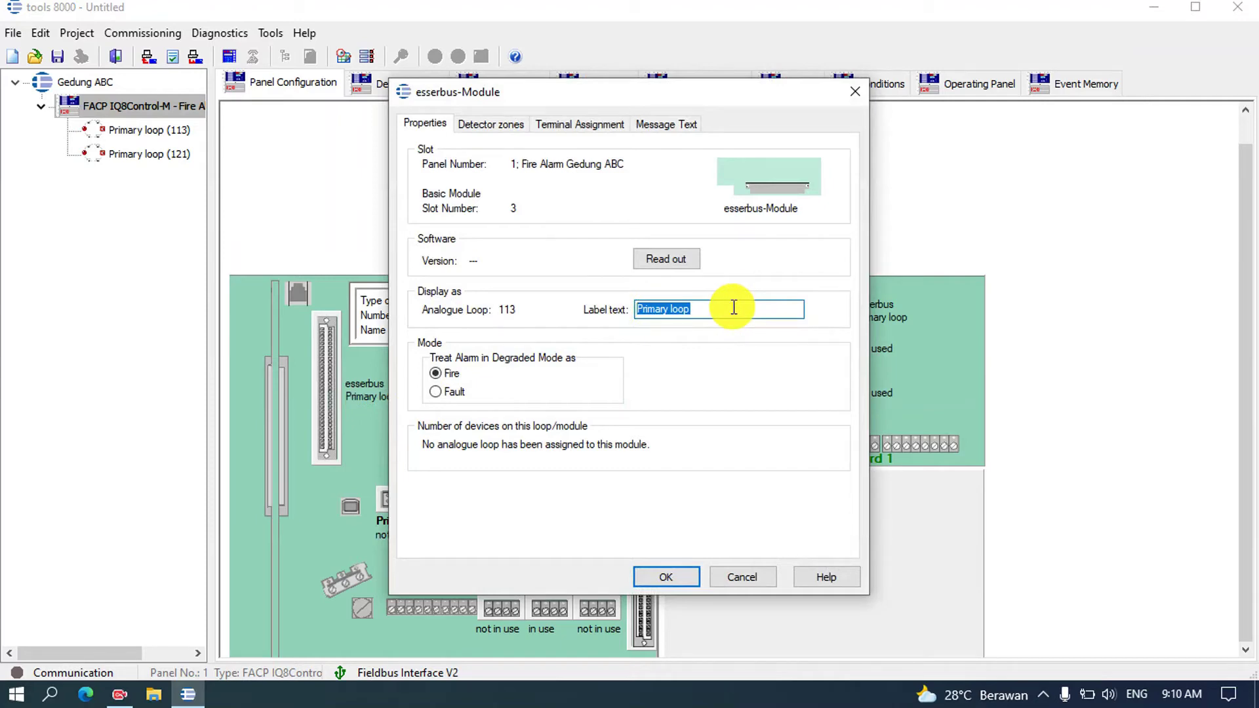
type("Ge")
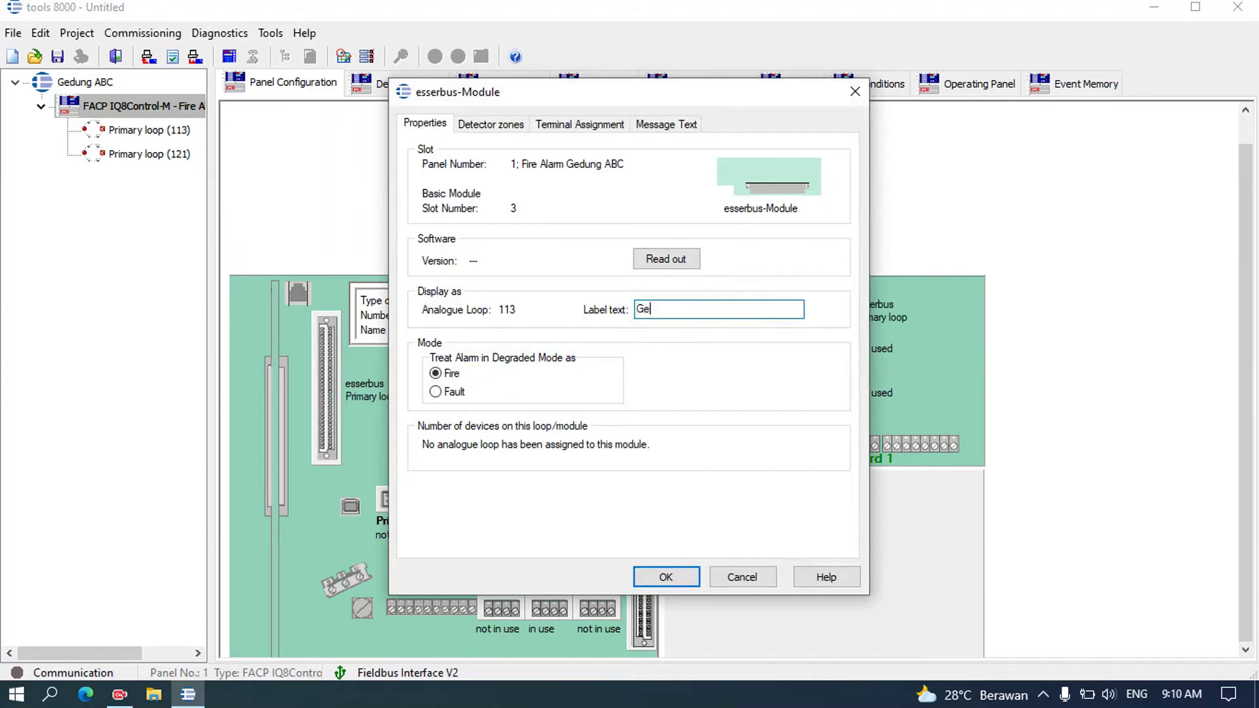
type("dung 1")
left_click(679, 577)
Step: Set the label text of the esserbus loop in Slot 1 of Extension Card 1 to "Gedung 2"
left_click(739, 318)
right_click(739, 318)
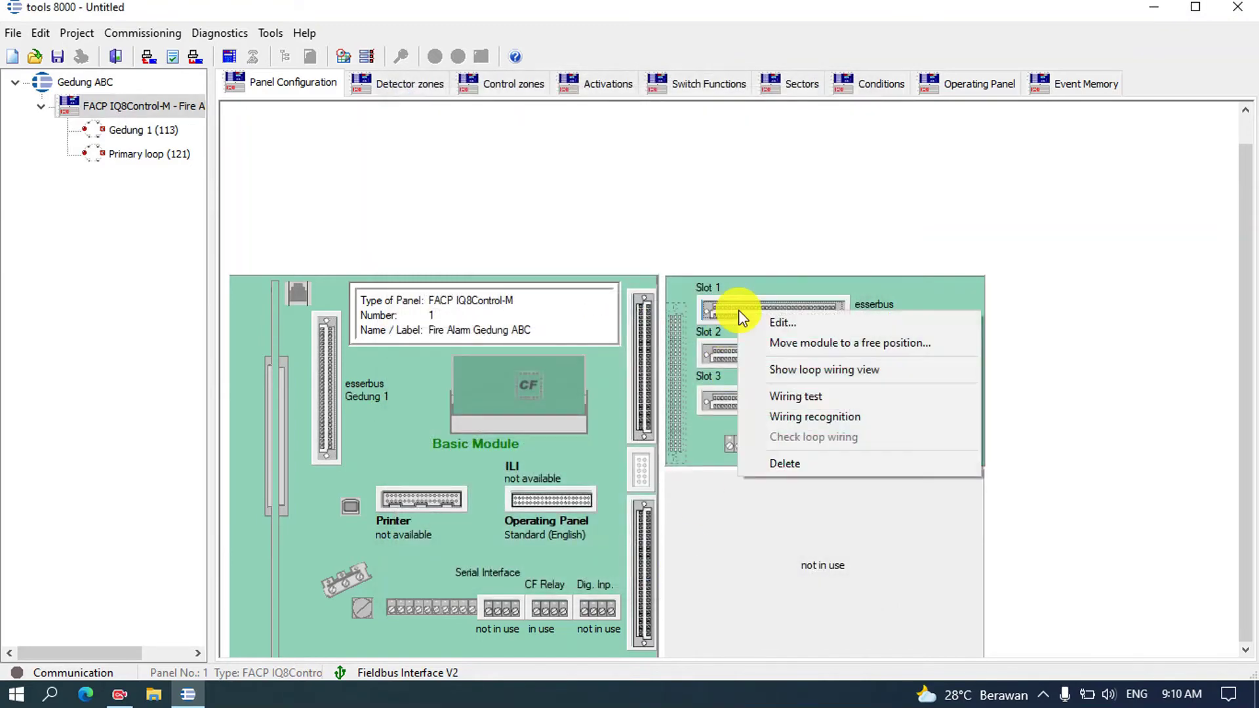
left_click(784, 321)
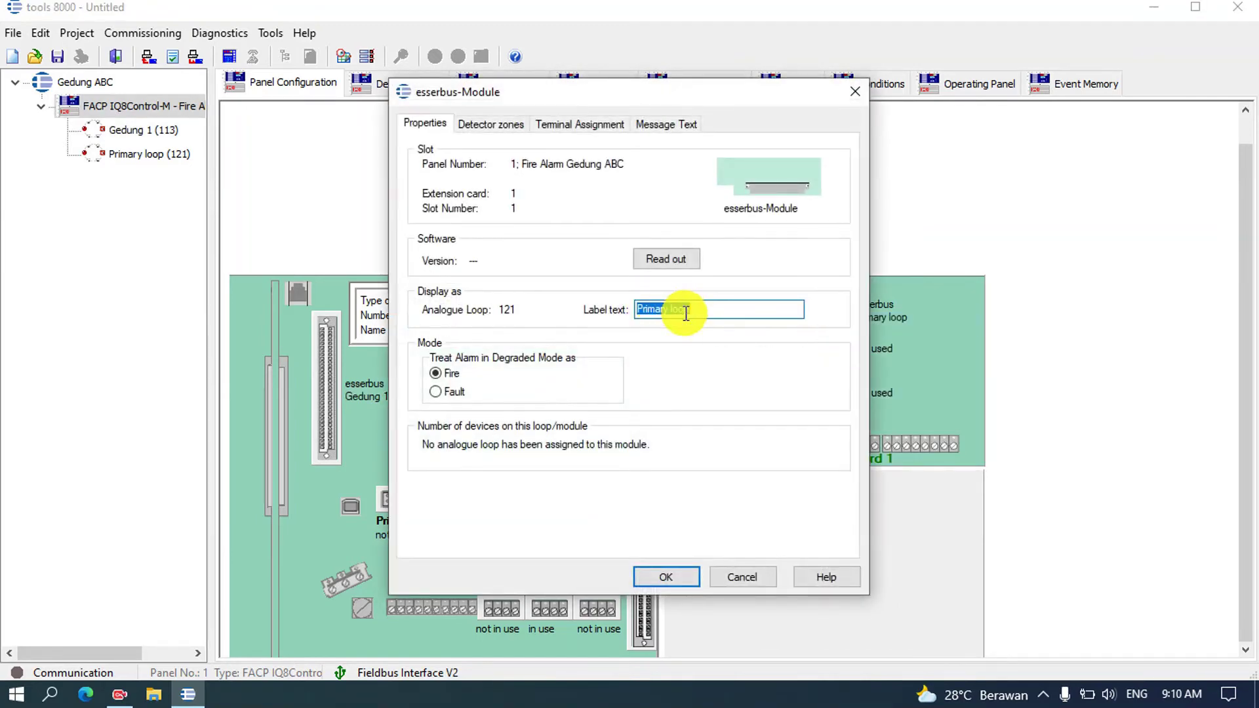
type("Gedung ")
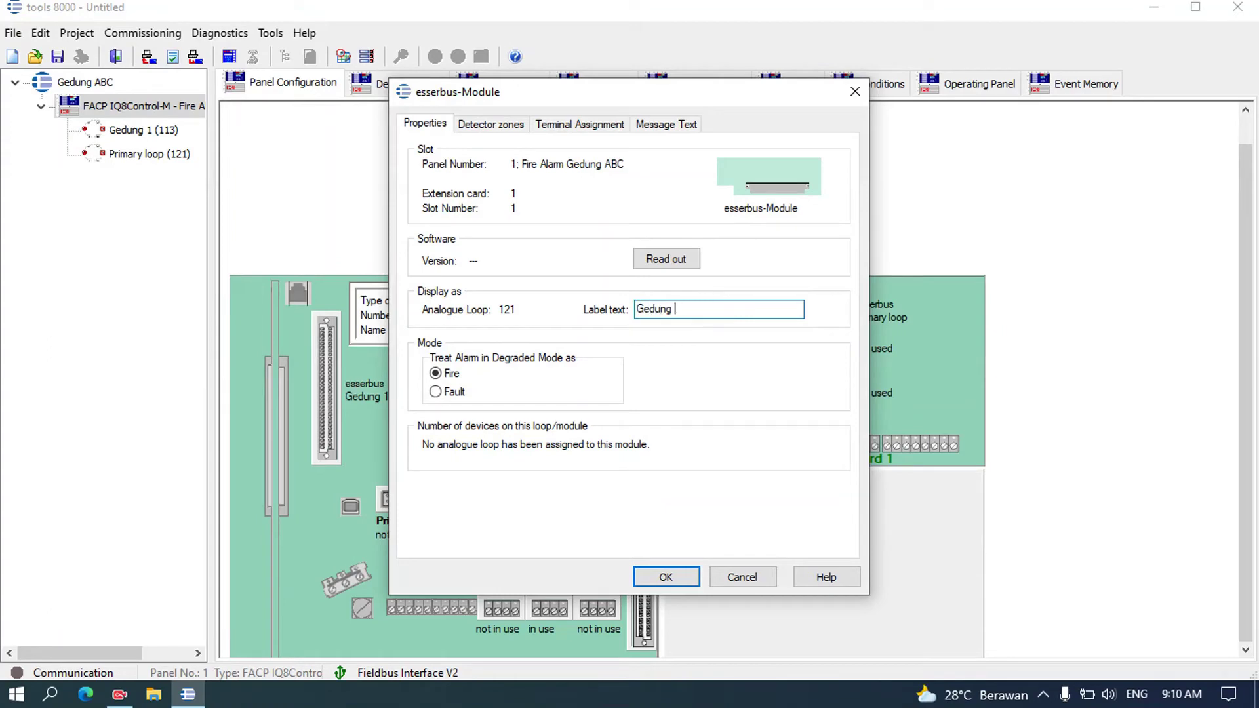
type("2")
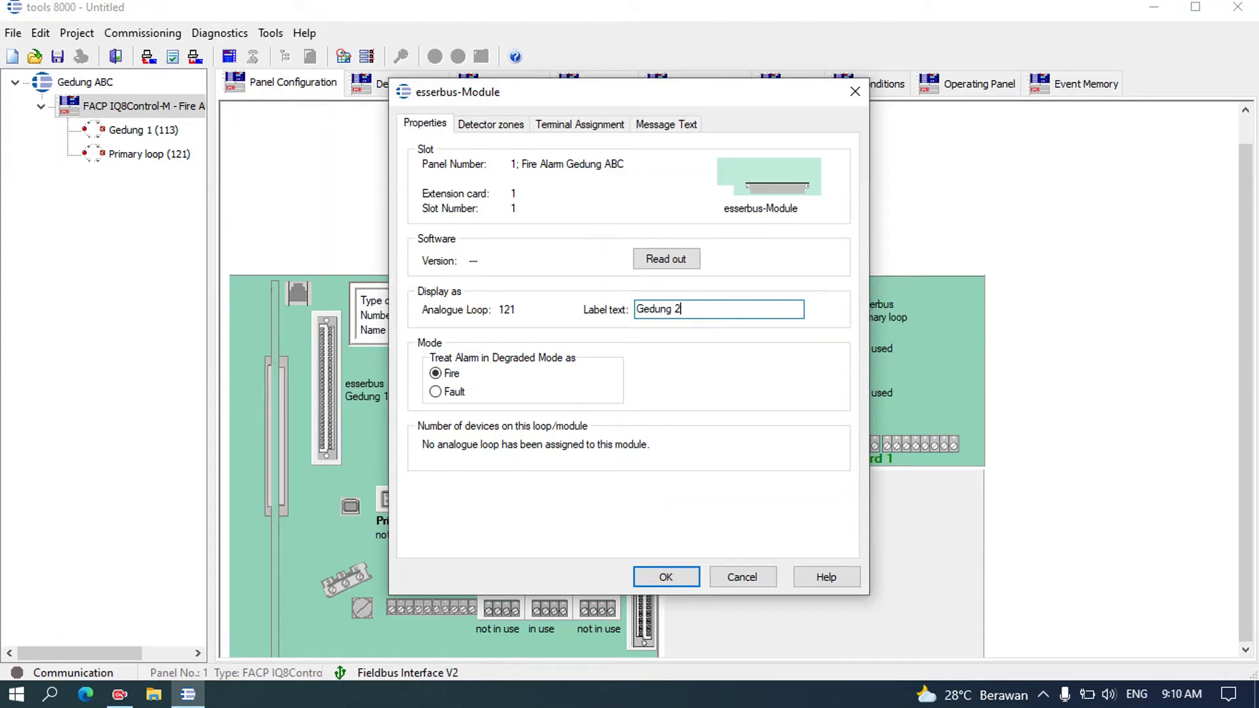
left_click(666, 578)
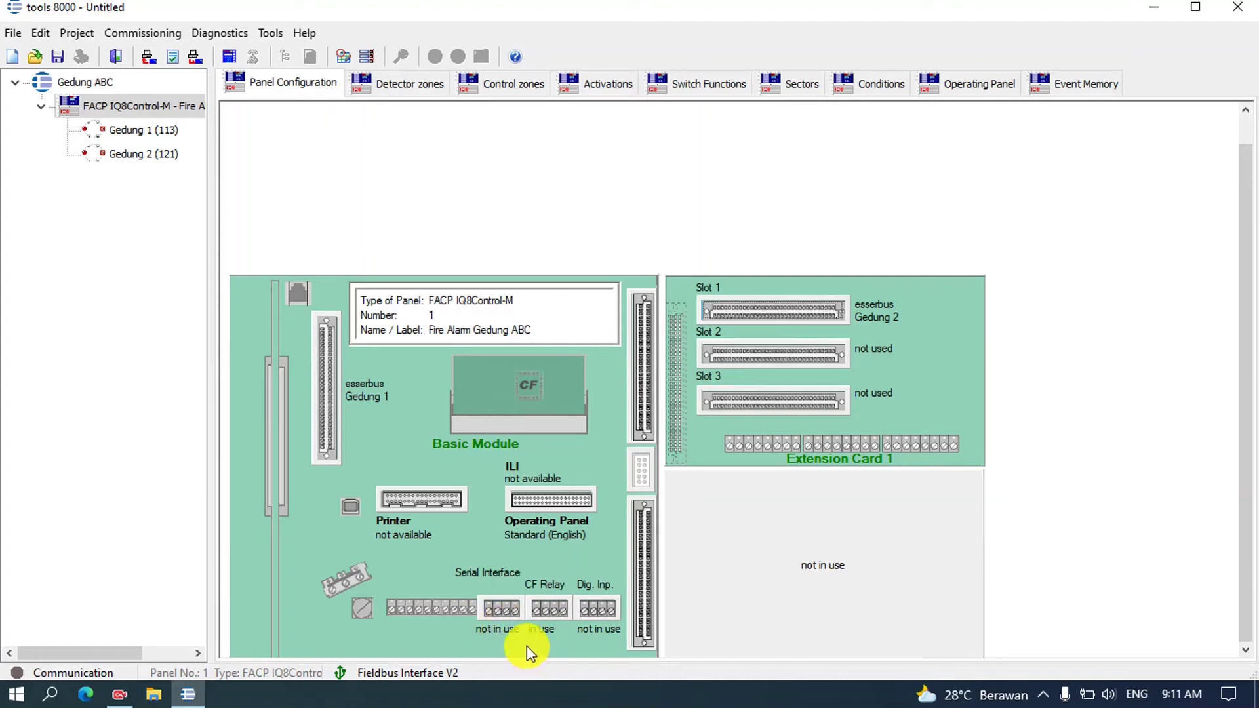
left_click(556, 622)
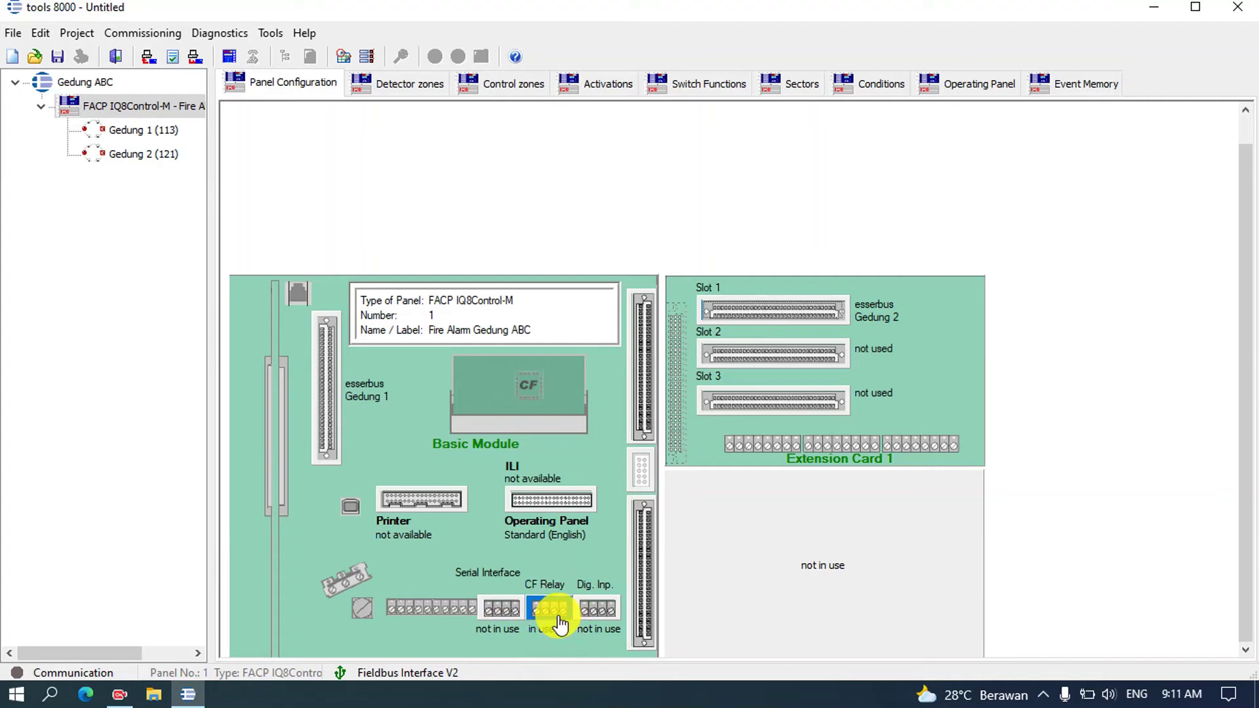
left_click(554, 624)
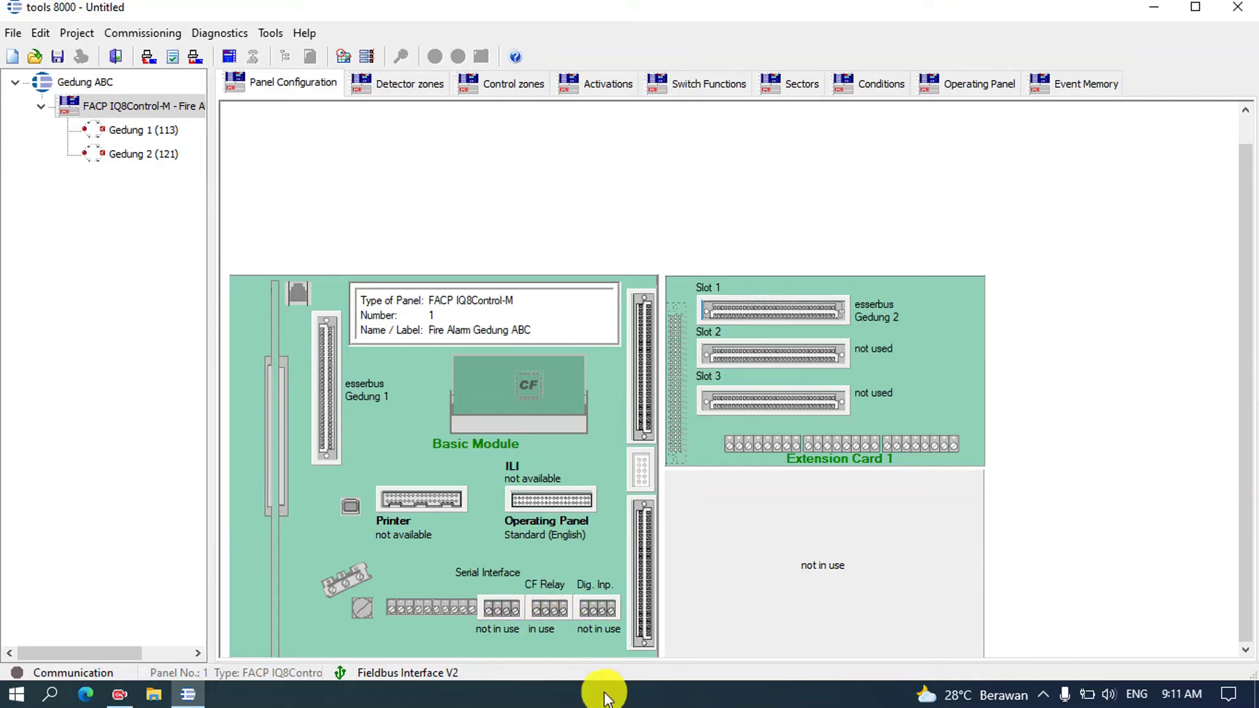
left_click(634, 543)
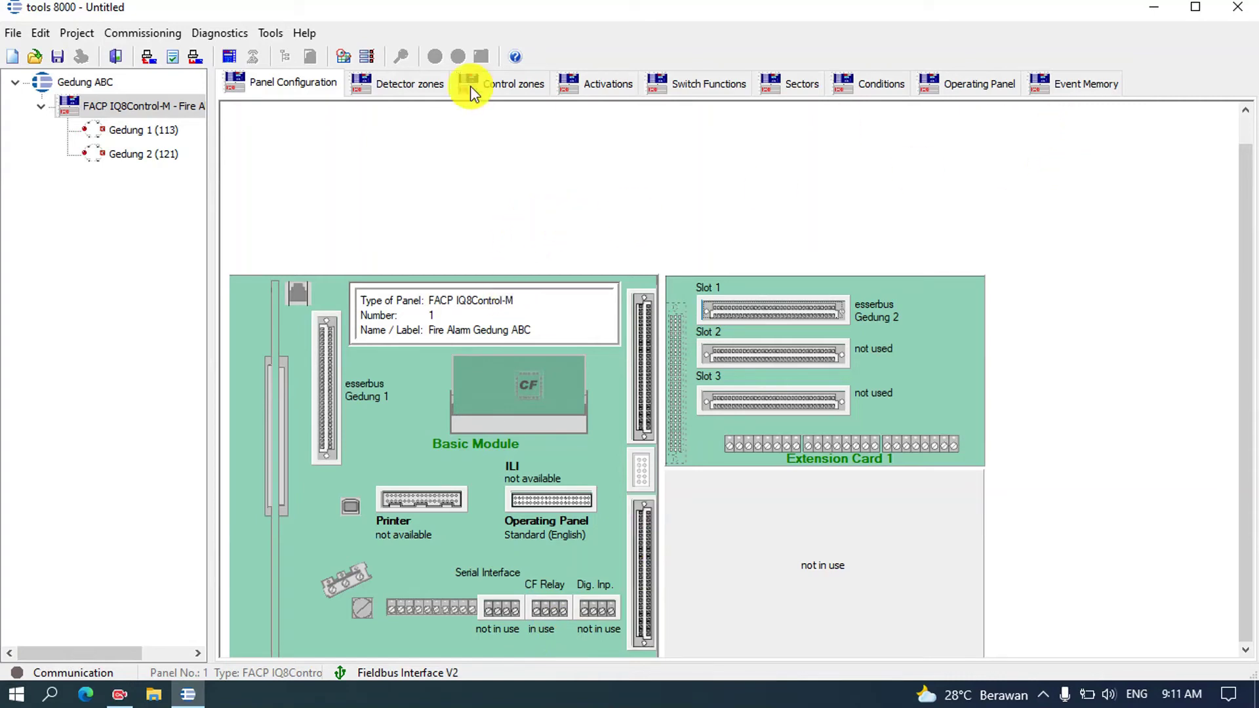
Step: Show the fire alarm panel's live operating panel and switch its key control to Controls Enabled
left_click(969, 89)
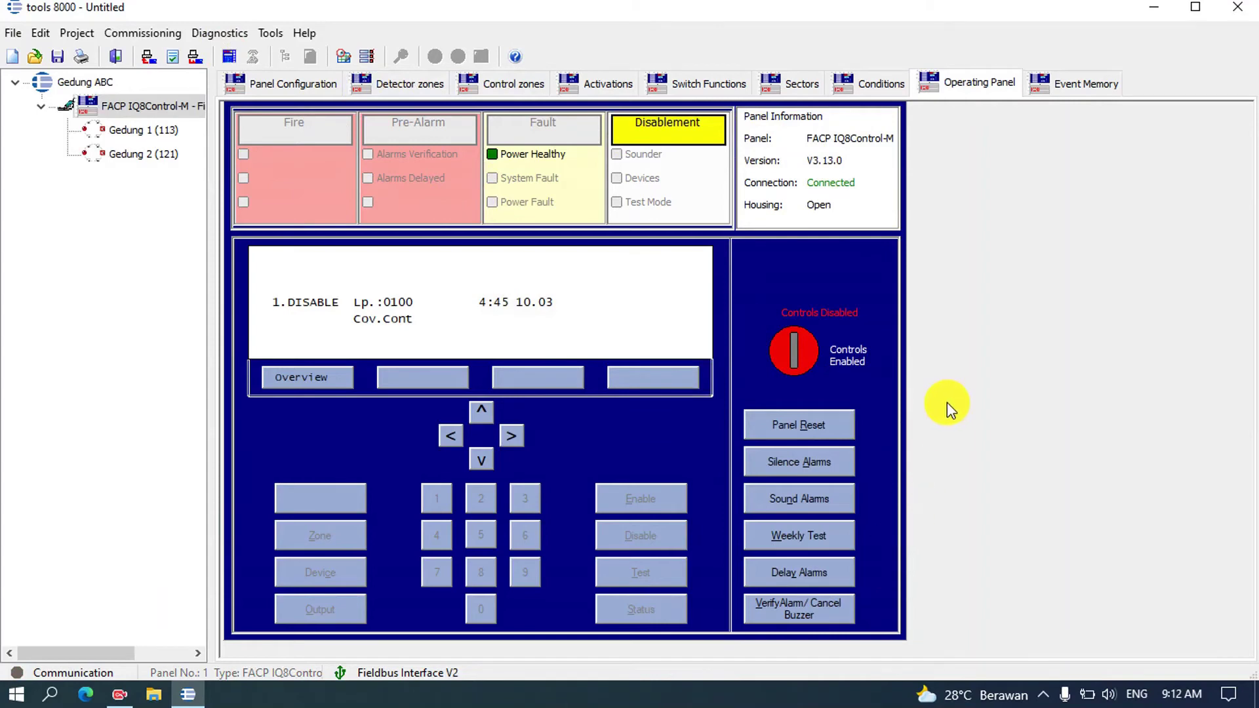
left_click(826, 364)
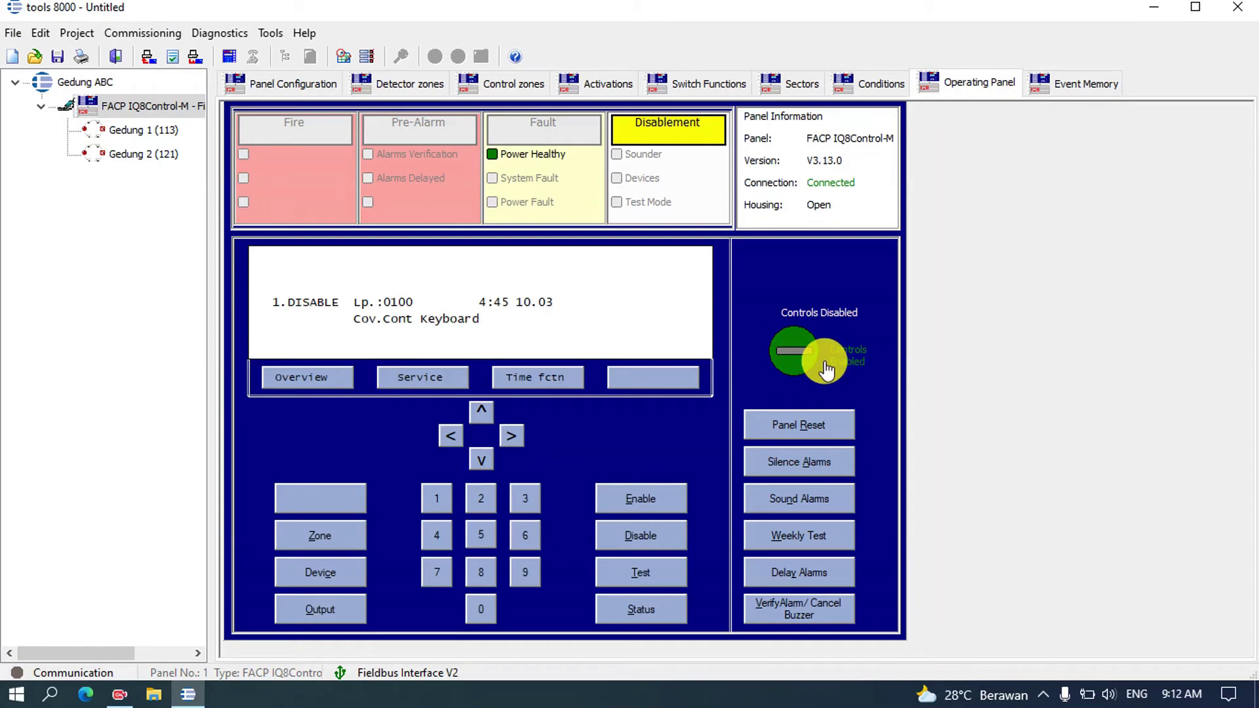
left_click(826, 367)
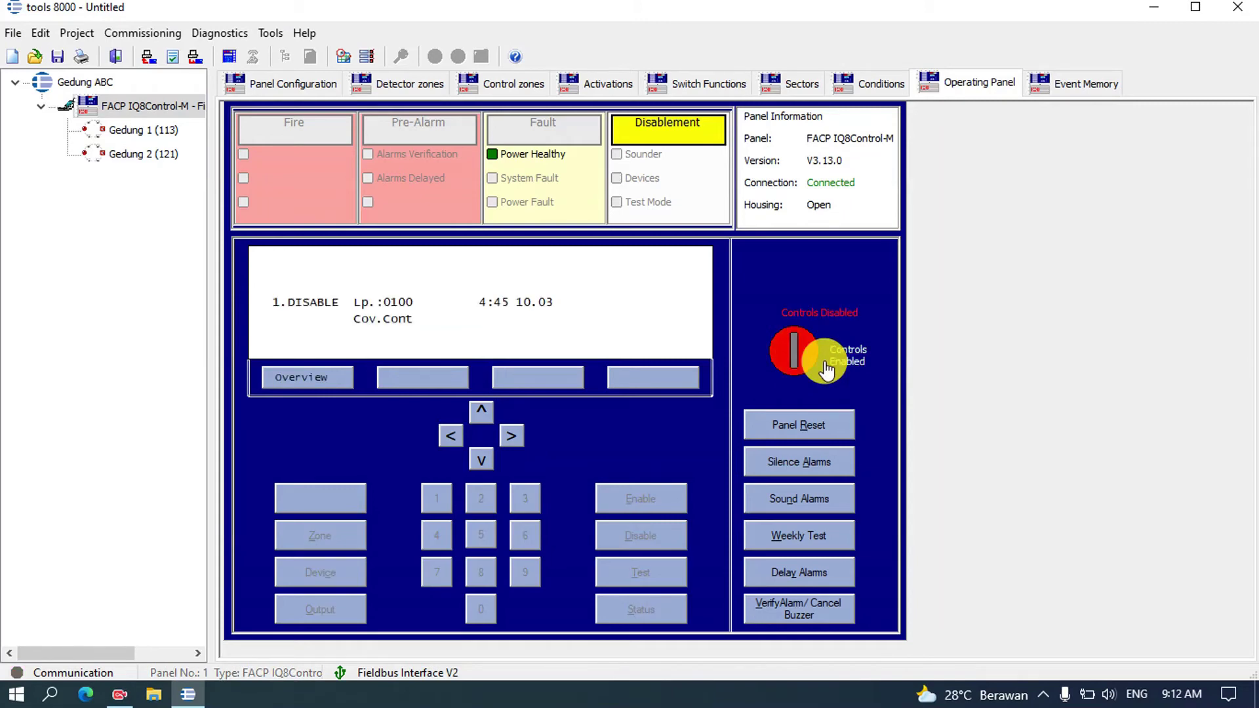
left_click(826, 370)
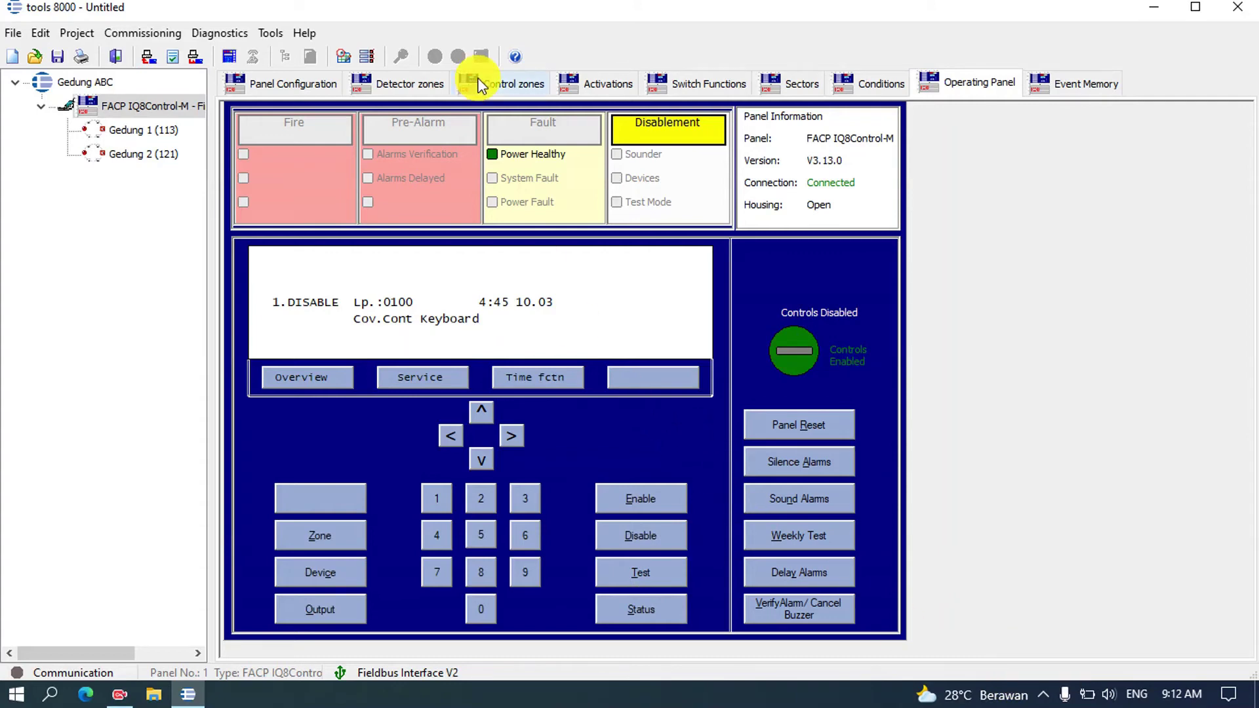
Step: Program the customer data into the IQ8Control-M panel, accepting that the existing panel data is overwritten
left_click(195, 59)
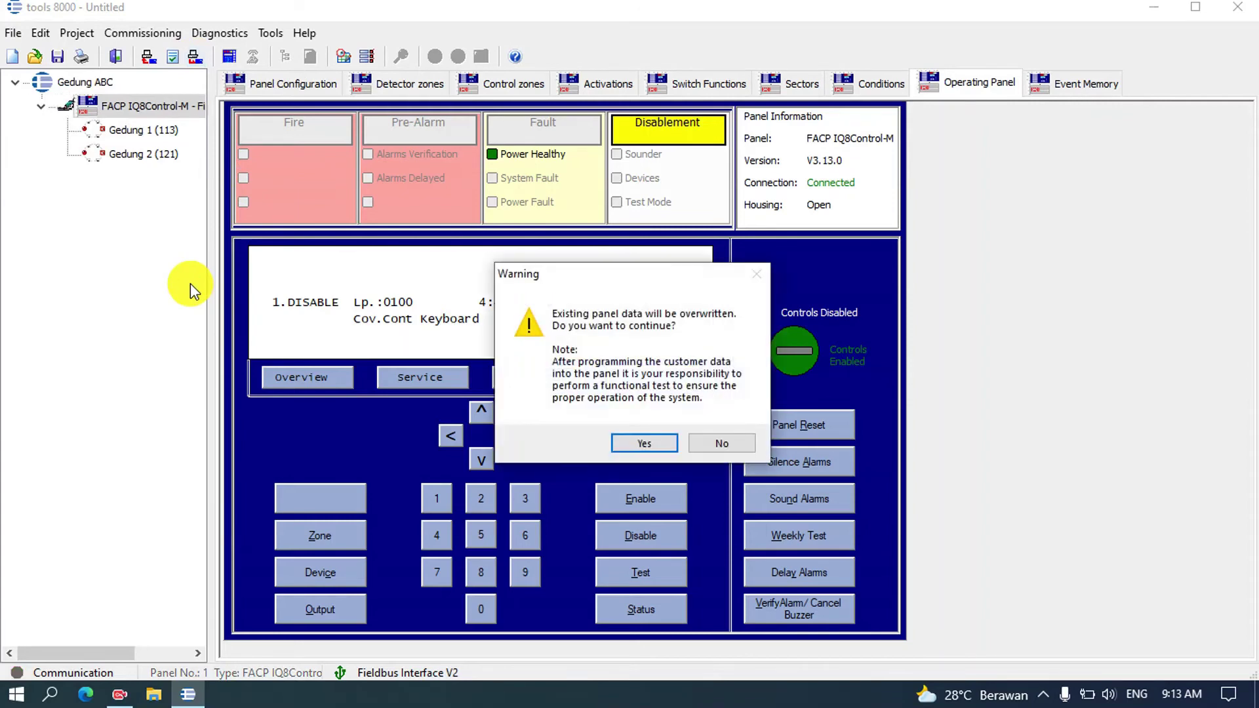
left_click(651, 444)
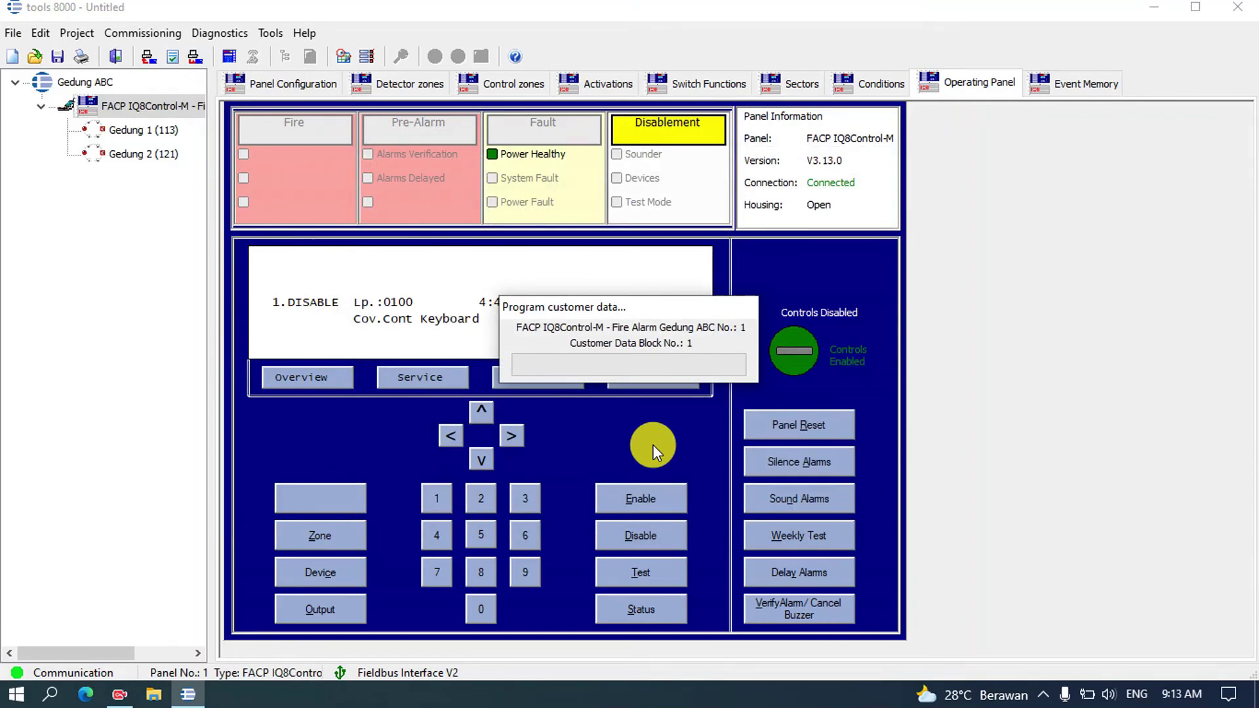